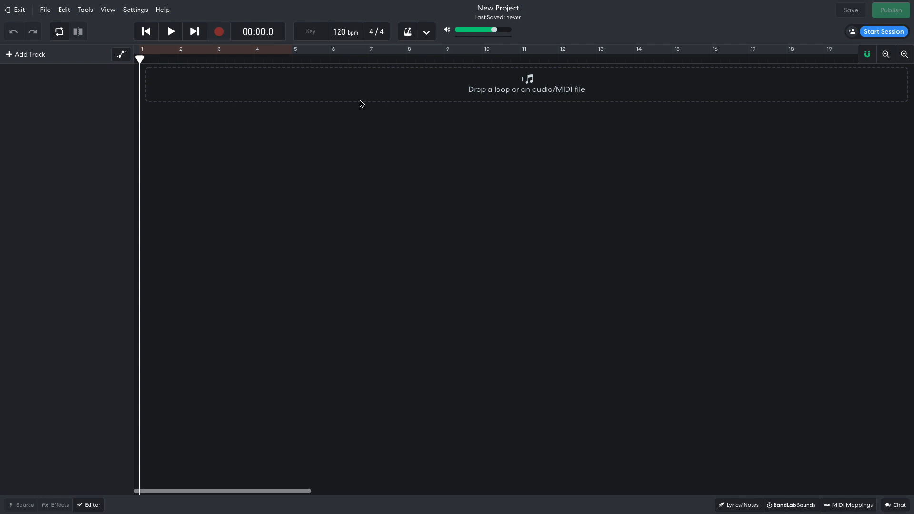
Set the project tempo to 115 bpm and its key to B minor.
type("115")
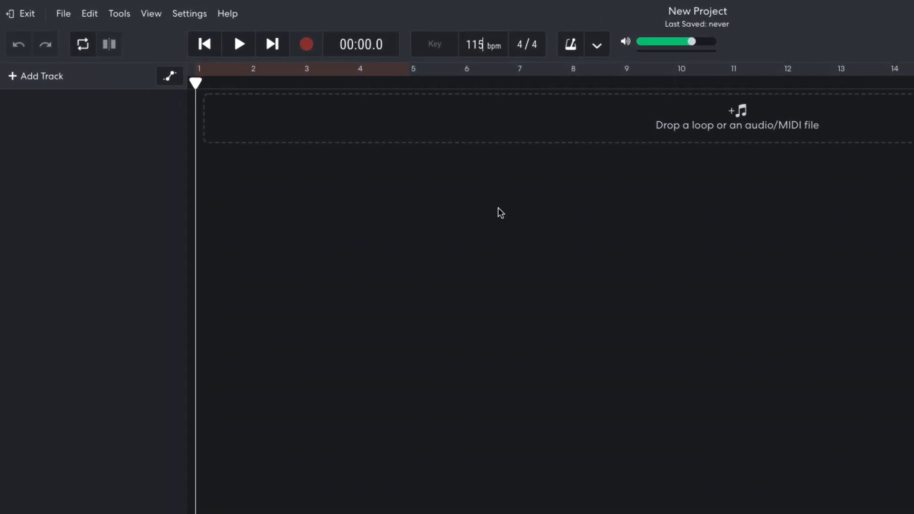
key("Return")
left_click(435, 45)
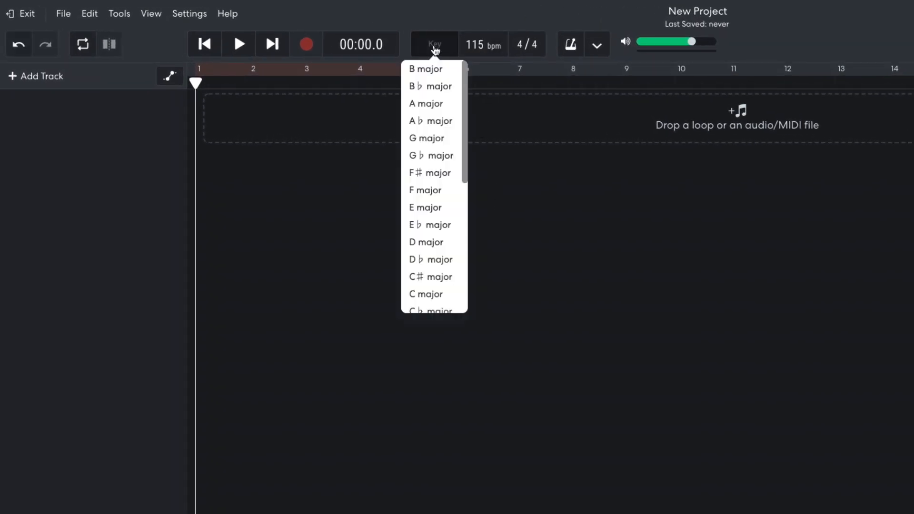
left_click_drag(465, 81, 465, 133)
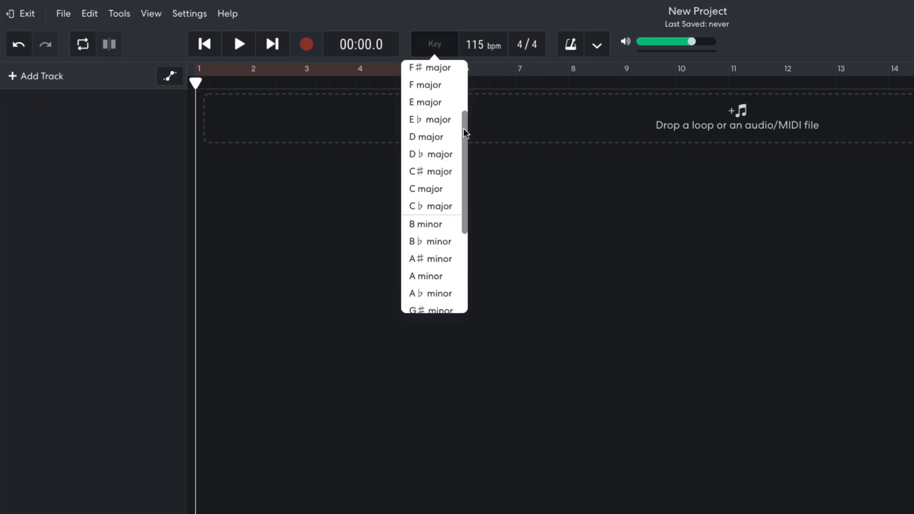
left_click(436, 224)
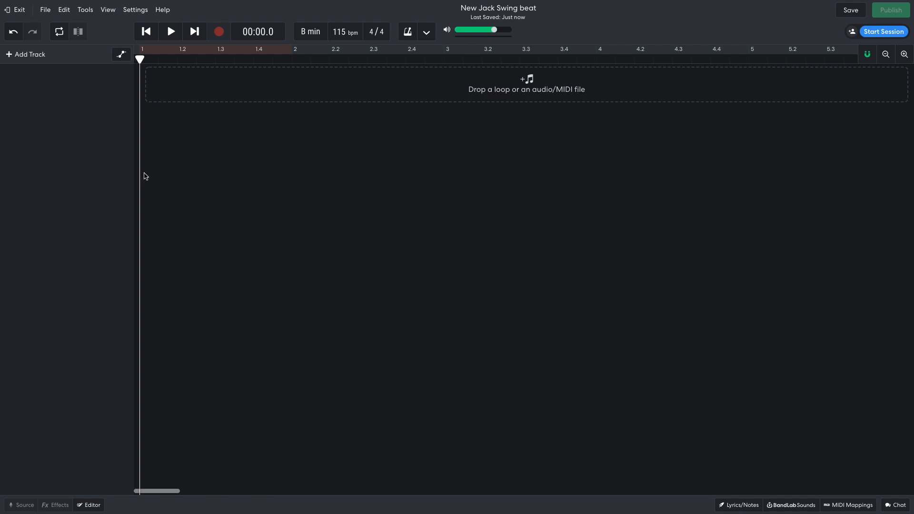
Add an instrument track and assign it the 808 Kit from the drum pads.
left_click(28, 55)
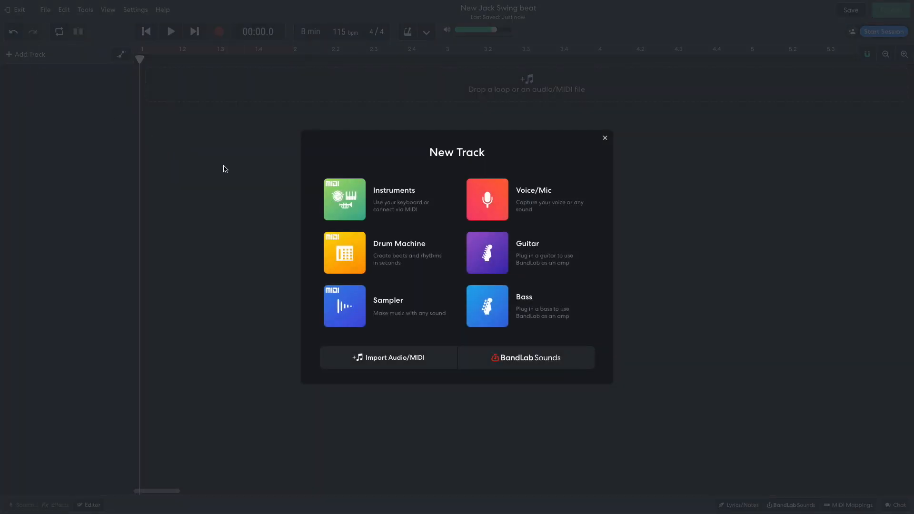
left_click(339, 195)
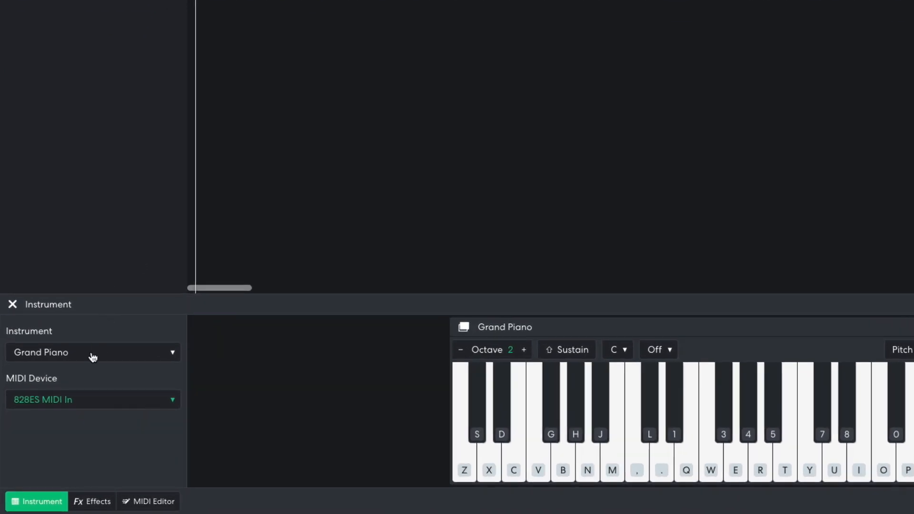
left_click(71, 383)
mouse_move(102, 319)
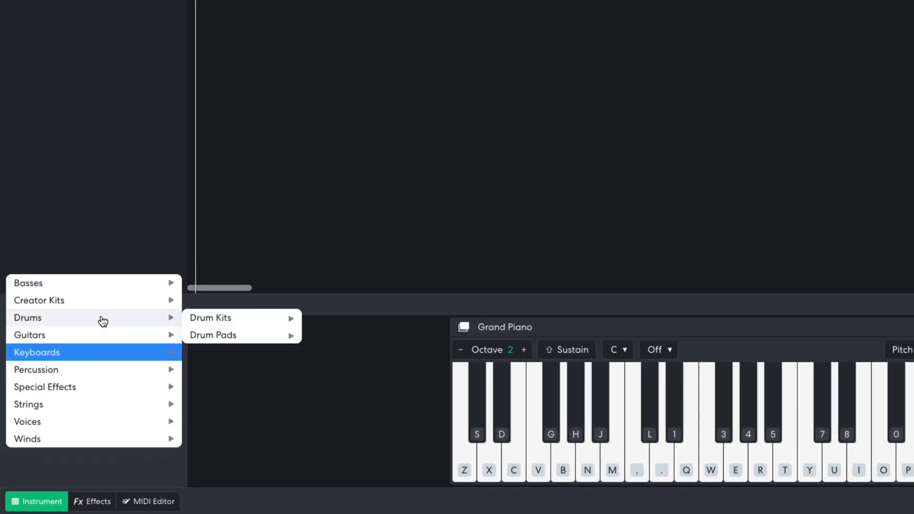
mouse_move(212, 335)
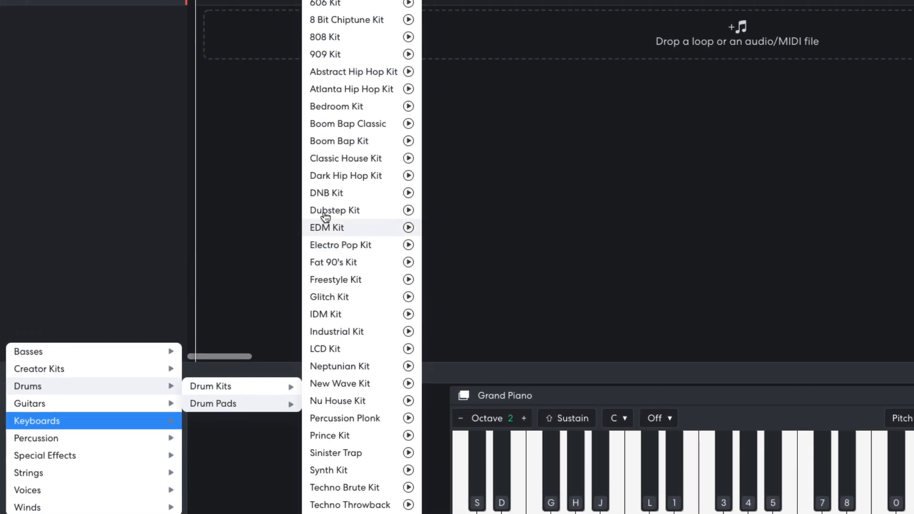
scroll(351, 78, "up", 2)
left_click(351, 77)
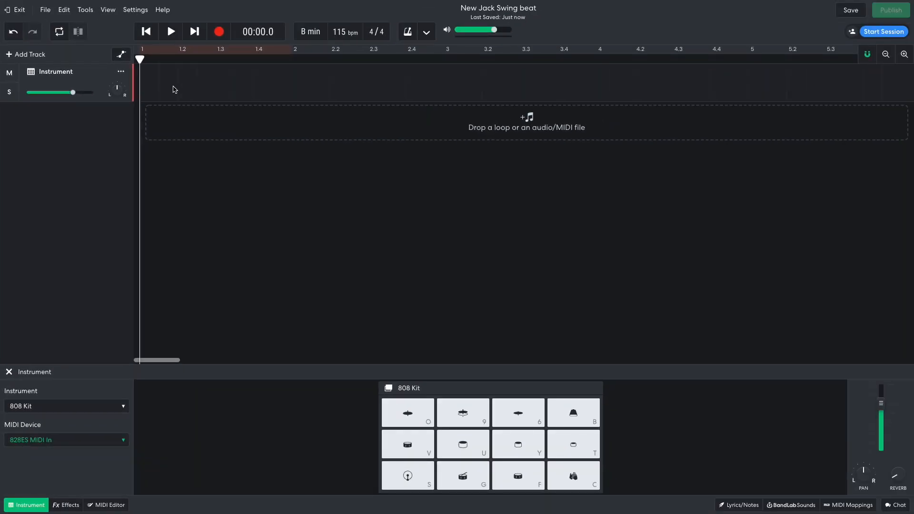
Create a region on the 808 Kit track, shorten it to one bar, and open it for note editing.
right_click(197, 57)
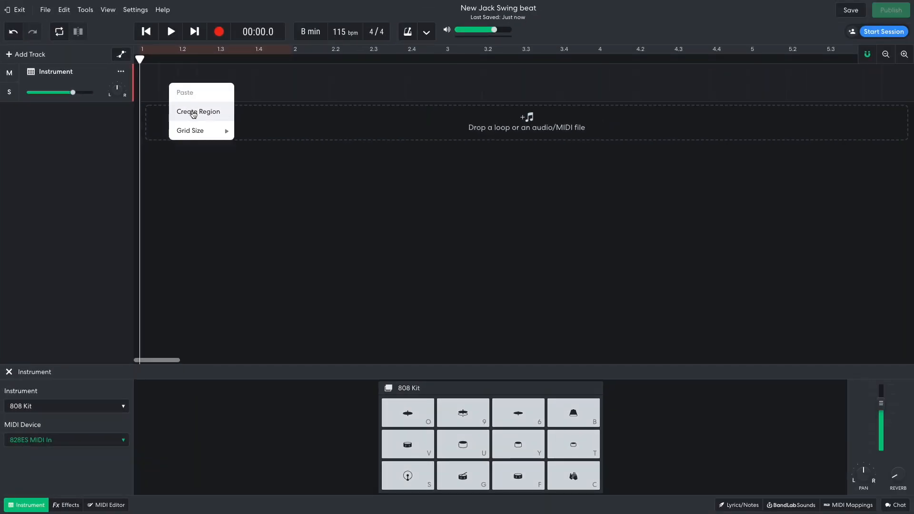
left_click(194, 112)
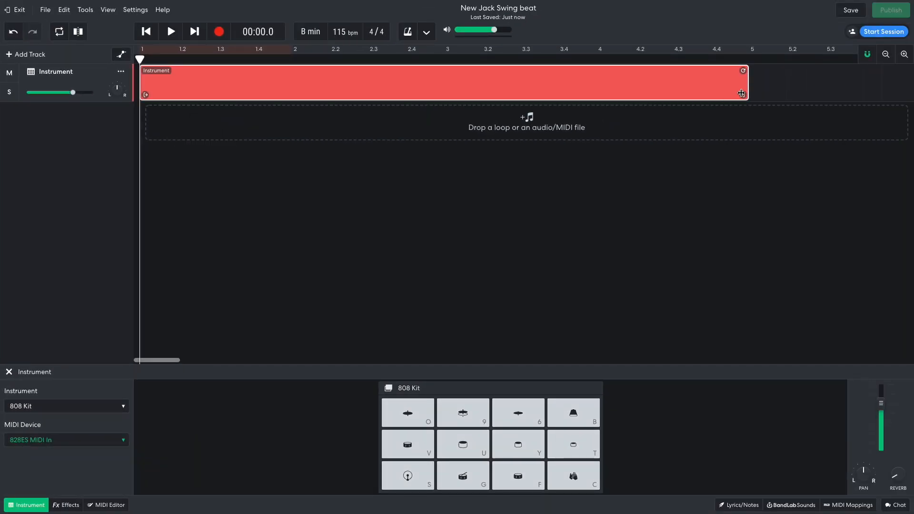
left_click_drag(742, 94, 285, 99)
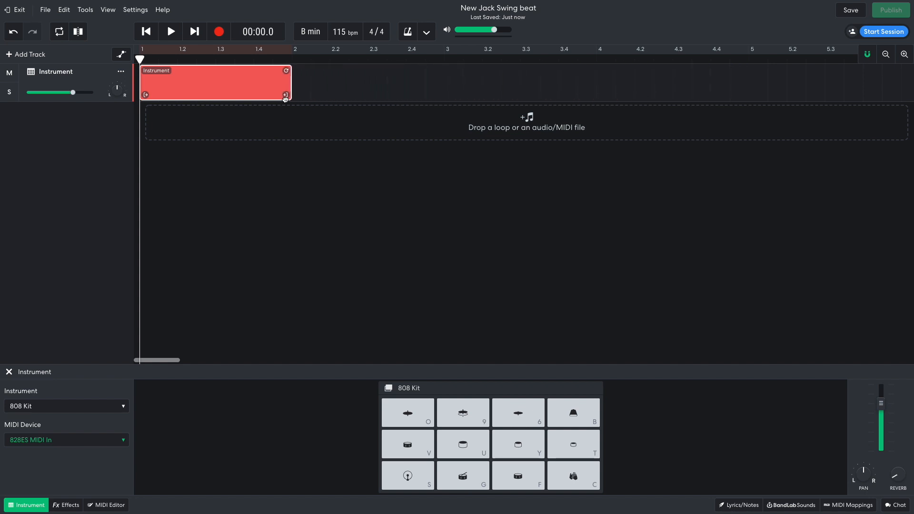
double_click(246, 87)
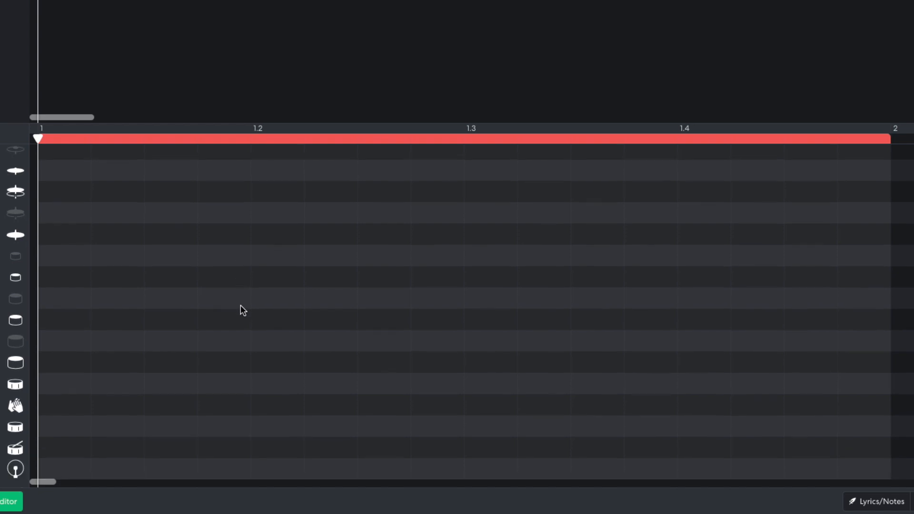
Place claps on beats 1.2 and 1.4, with kicks on beat 1 and halfway between 1.3 and 1.4.
left_click(269, 399)
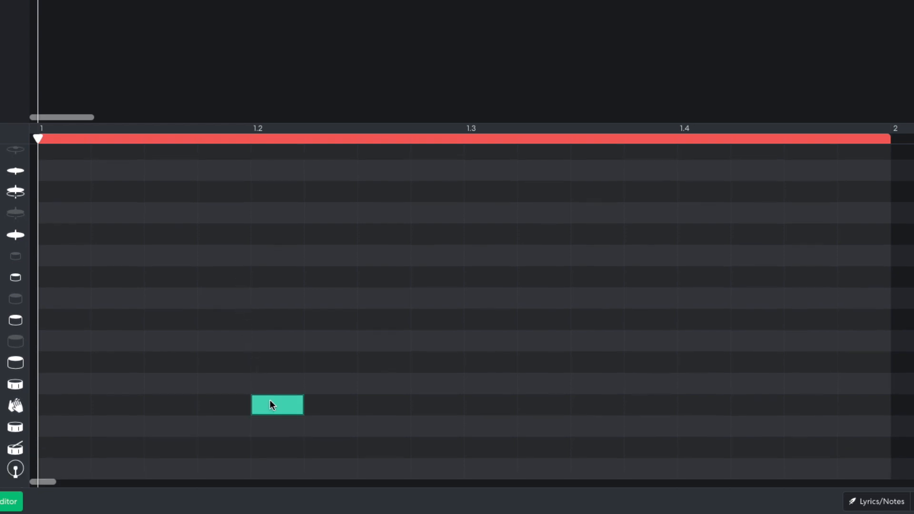
left_click(707, 401)
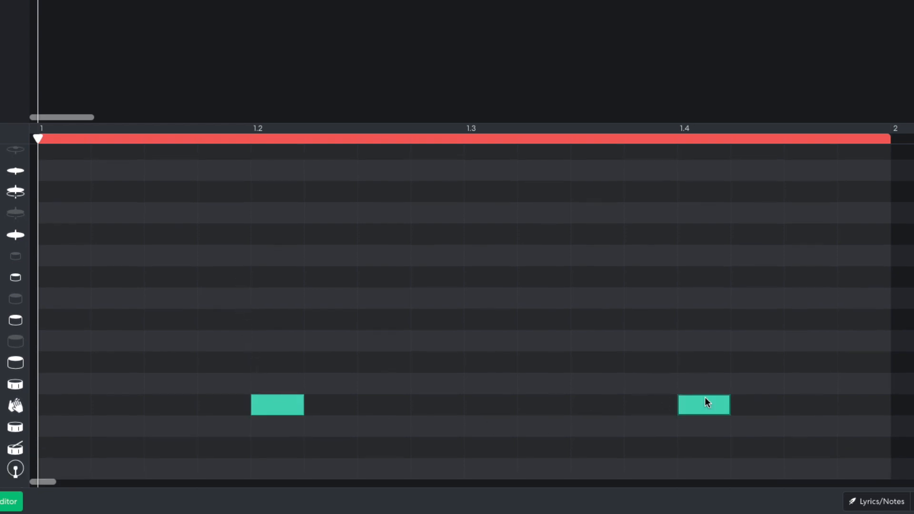
left_click(70, 466)
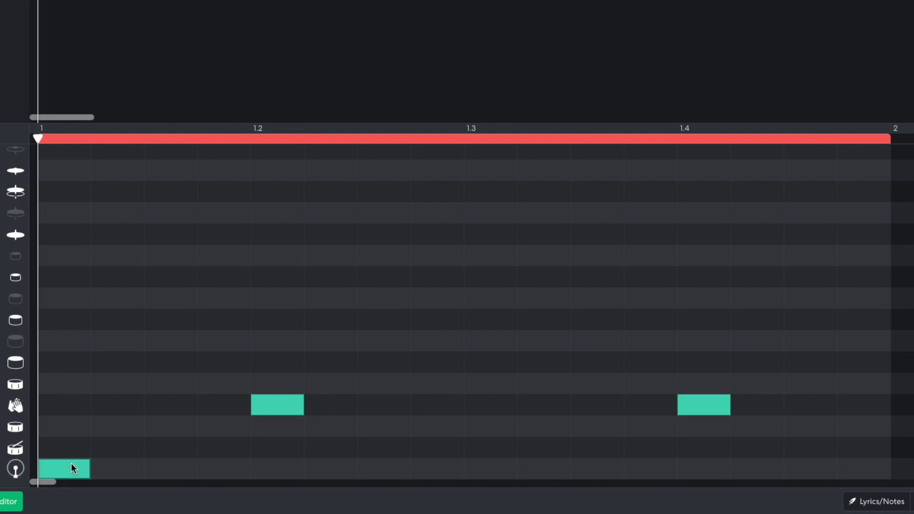
left_click(591, 472)
key("space")
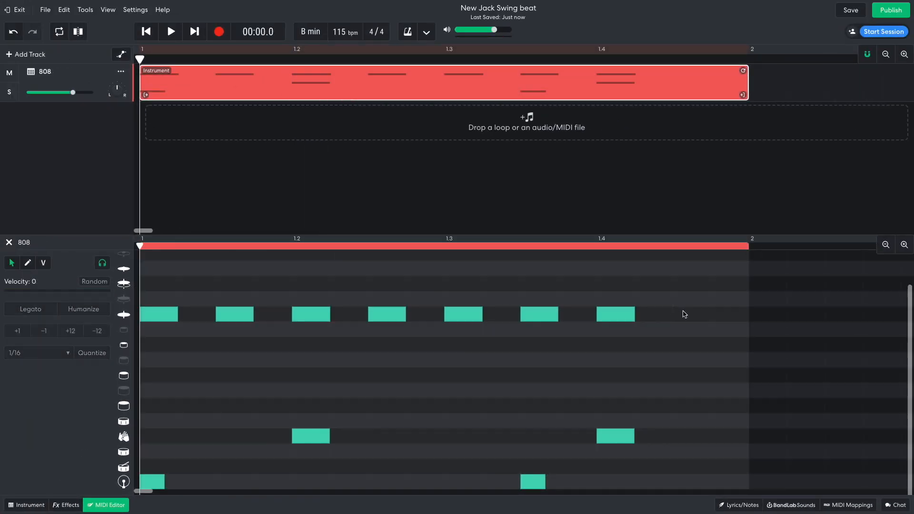
Add the final eighth-note closed hi-hat halfway between 1.4 and 2, and play the drum pattern.
left_click(684, 314)
key("space")
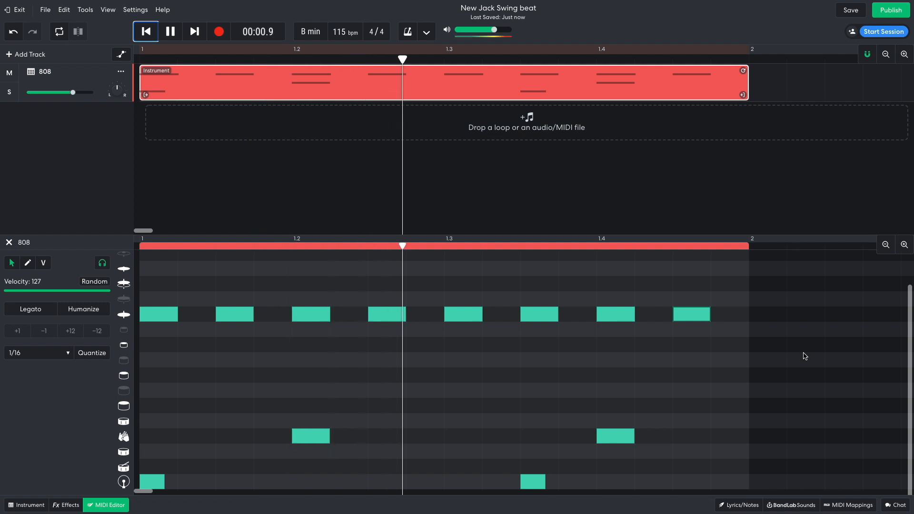
key("space")
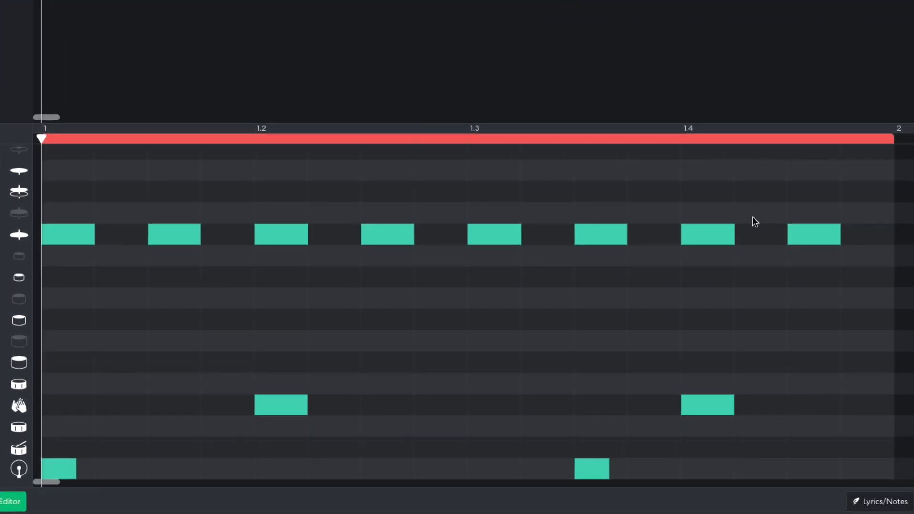
Insert a shortened closed hi-hat note between the last two hi-hat hits and play the pattern.
left_click(750, 235)
left_click_drag(794, 235, 775, 235)
key("space")
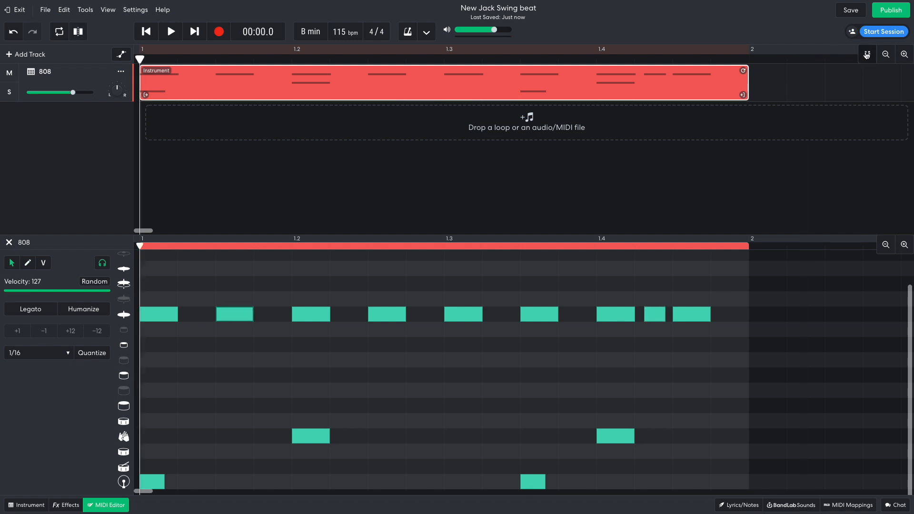
Turn grid snapping back on, then move the second hi-hat note to the open hi-hat row and play the pattern.
left_click(867, 56)
left_click_drag(243, 312, 240, 285)
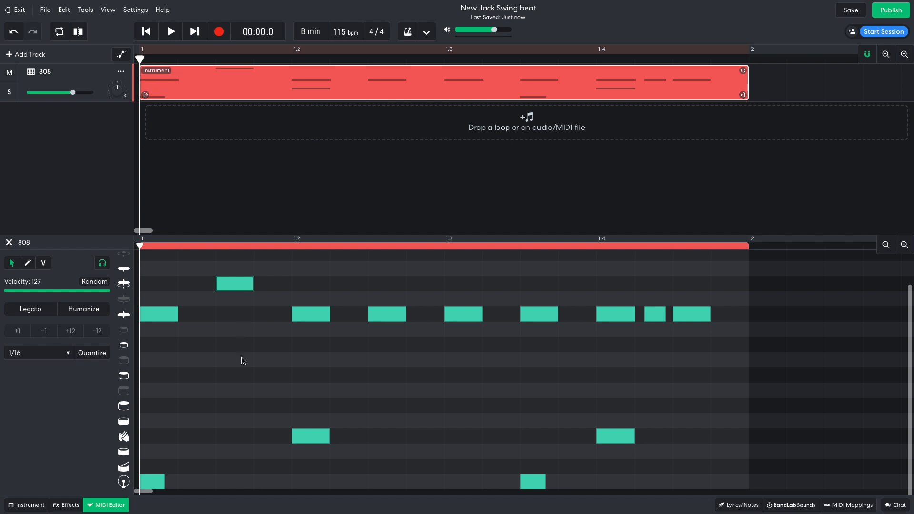
key("space")
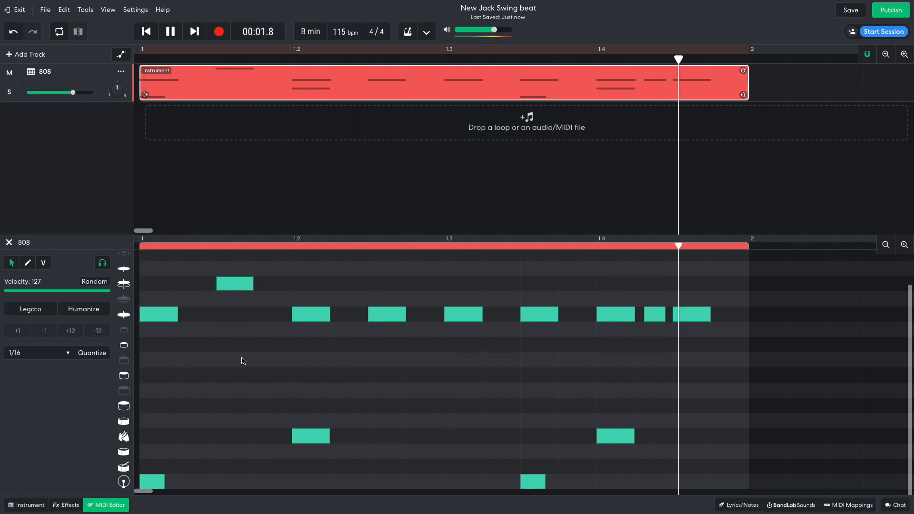
key("space")
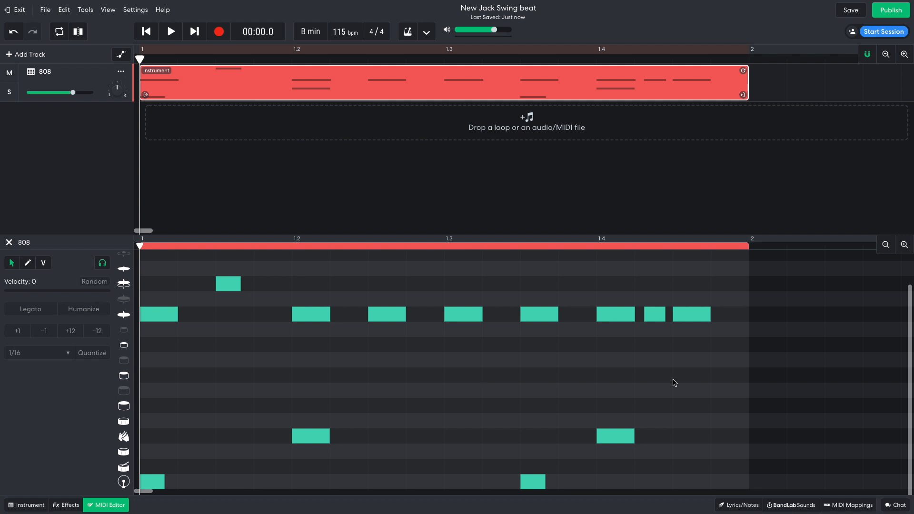
Set the velocity of the clap and kick notes to 94 and slightly lower the 808 track's volume.
left_click_drag(699, 380, 143, 491)
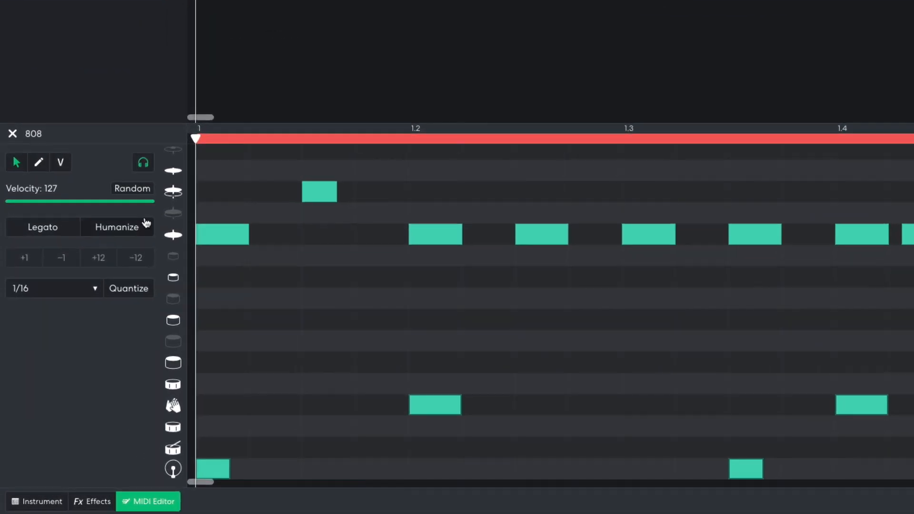
left_click_drag(153, 201, 115, 200)
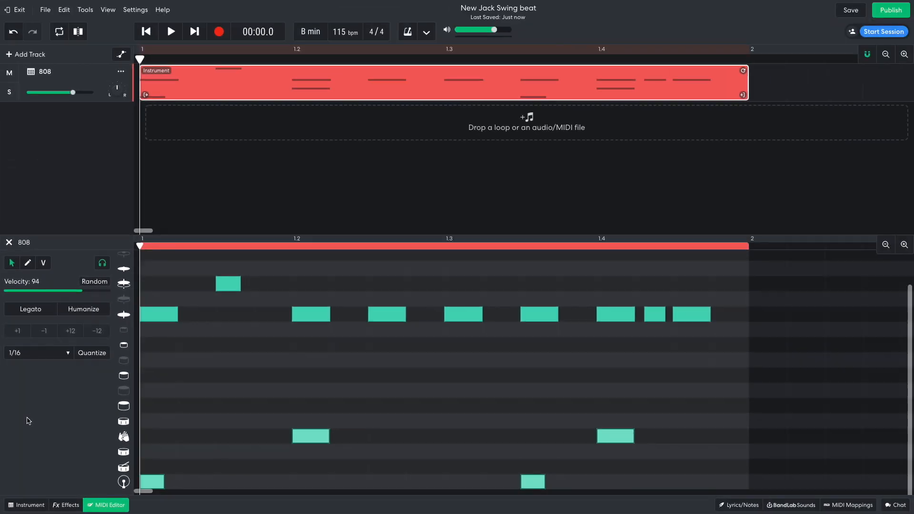
key("space")
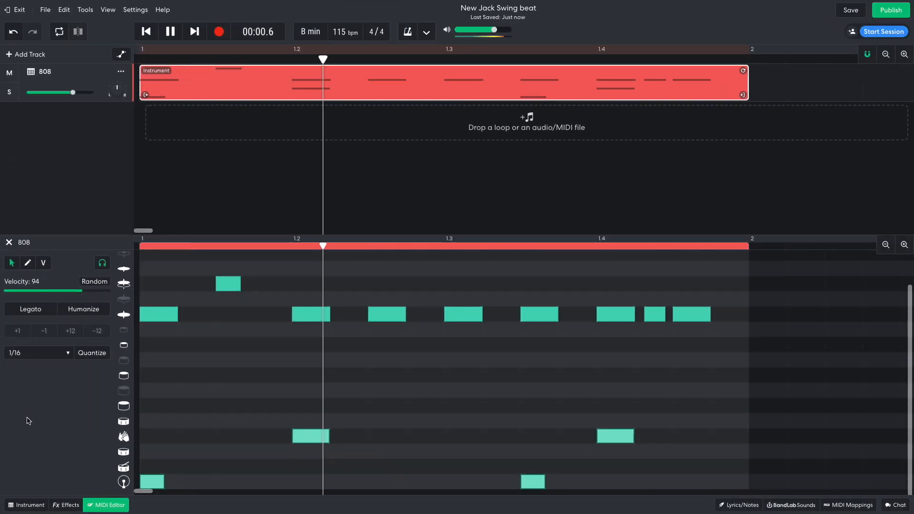
key("space")
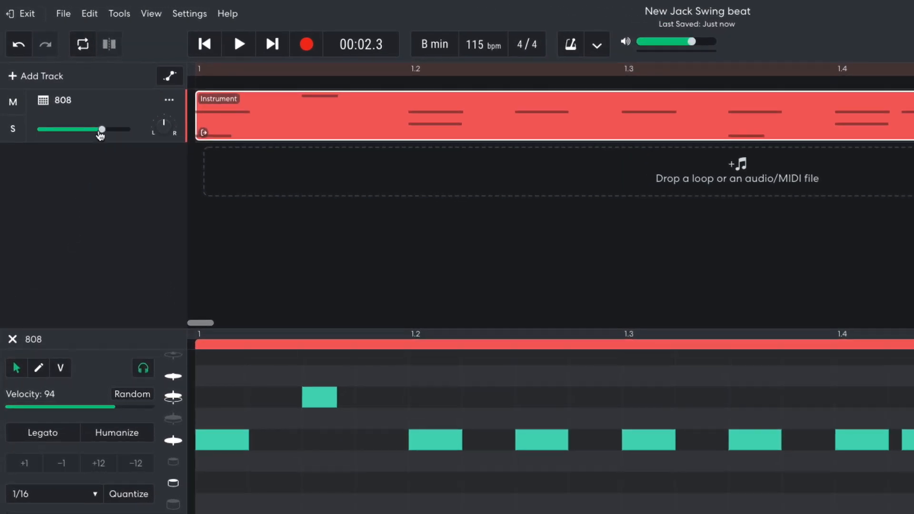
left_click_drag(100, 135, 97, 134)
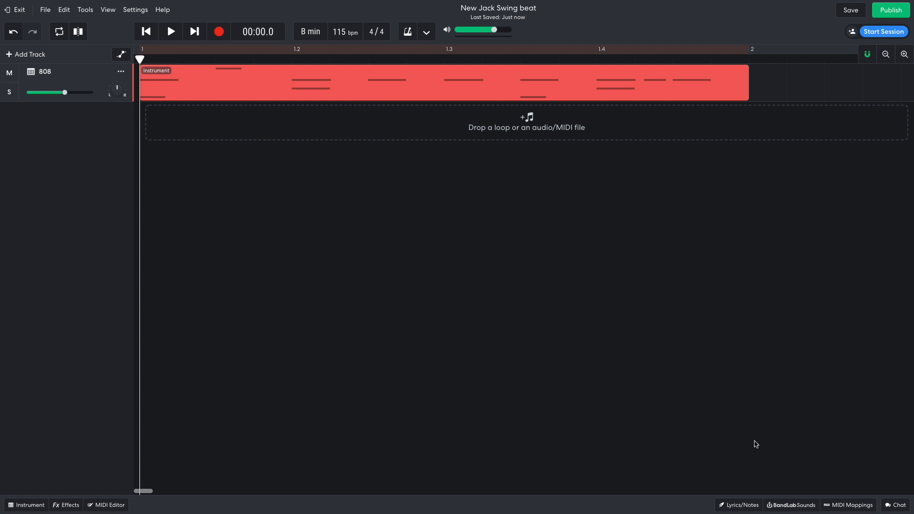
Search BandLab Sounds for "jungle" and open the 90's Jungle pack.
left_click(789, 506)
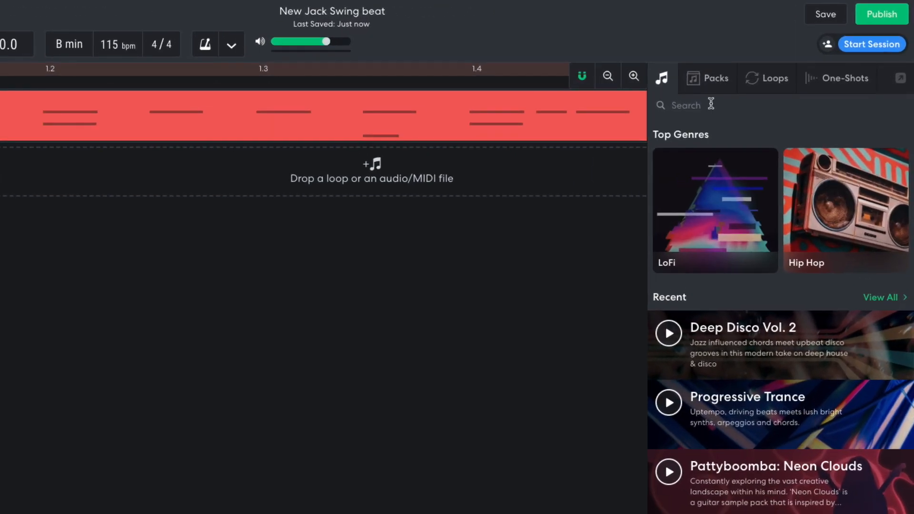
left_click(711, 104)
type("jungle")
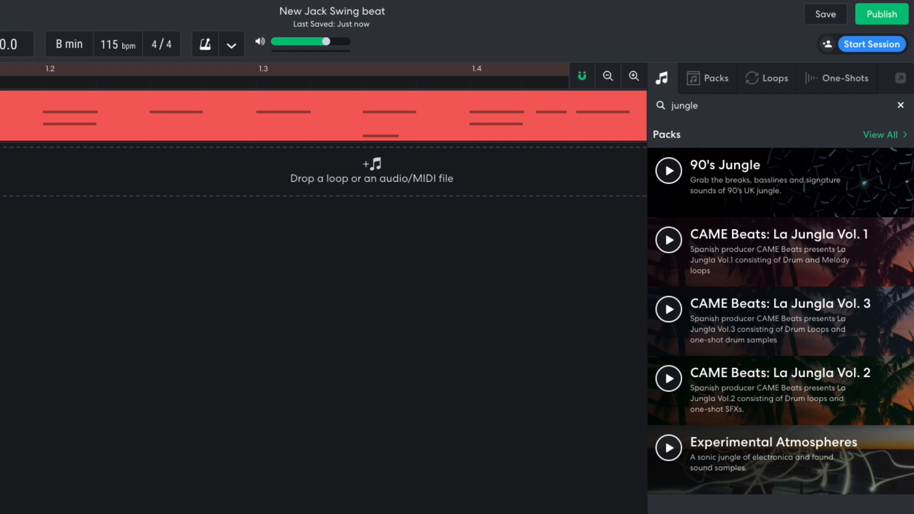
left_click(742, 189)
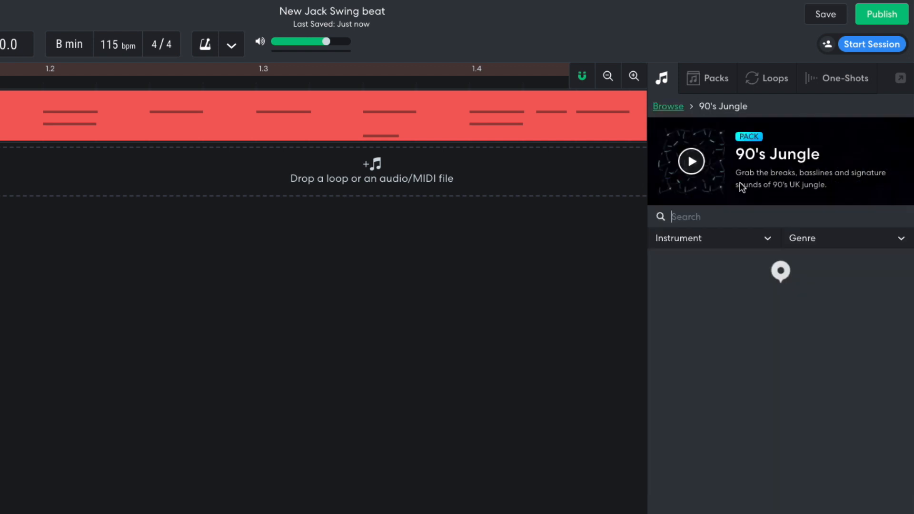
Filter the 90's Jungle pack by the Drum instrument and preview the J_155_BreakSovereign_4bar loop.
left_click(731, 243)
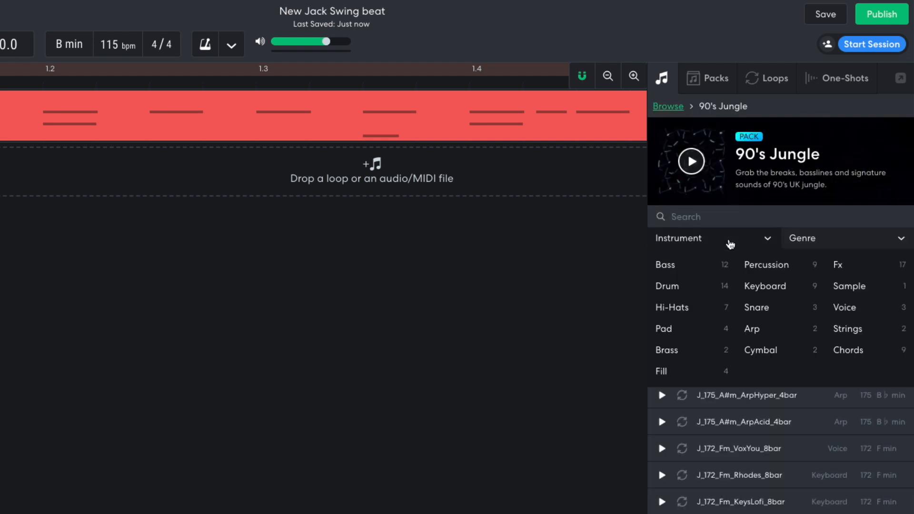
left_click(691, 284)
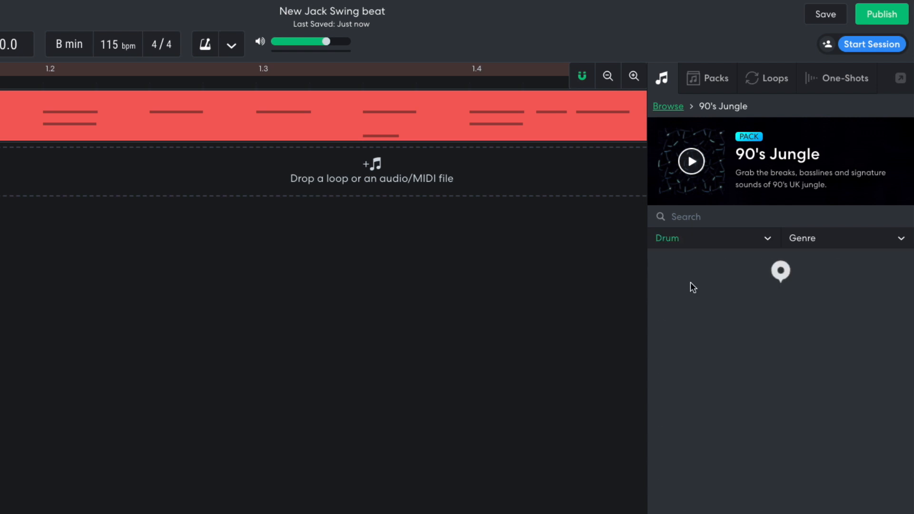
scroll(690, 310, "down", 3)
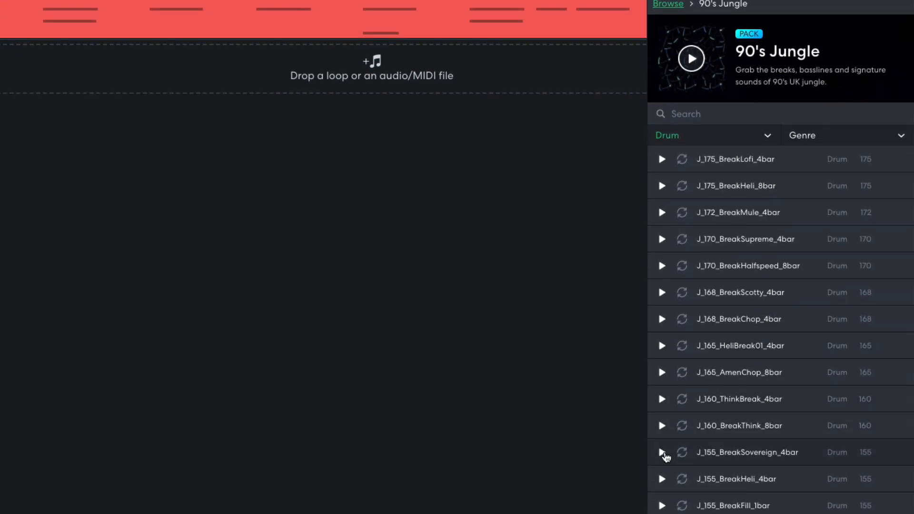
left_click(663, 454)
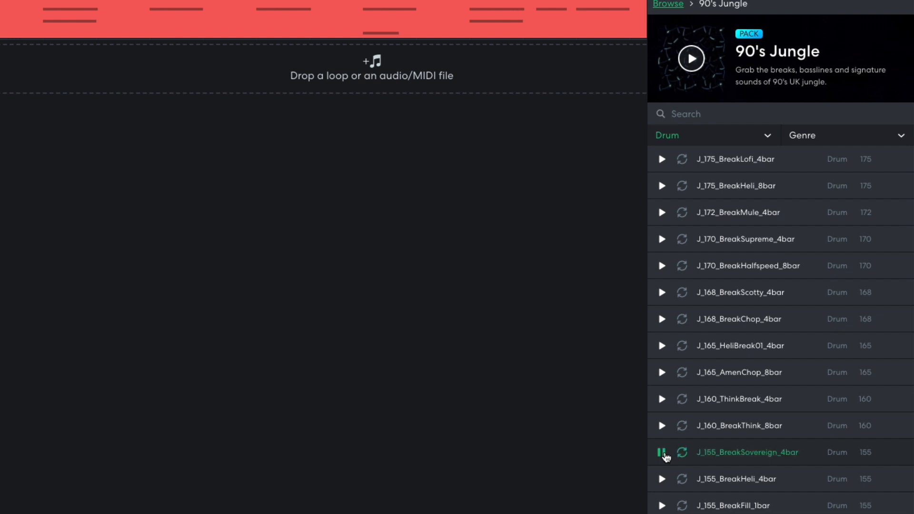
Stop the preview, add a Sampler track, load the J_155_BreakSovereign_4bar loop onto the V pad and audition it.
left_click(663, 453)
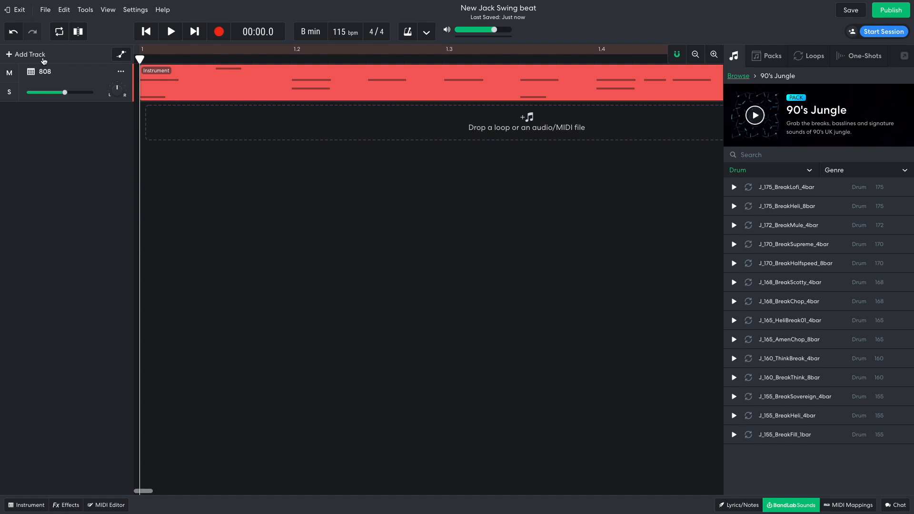
left_click(28, 54)
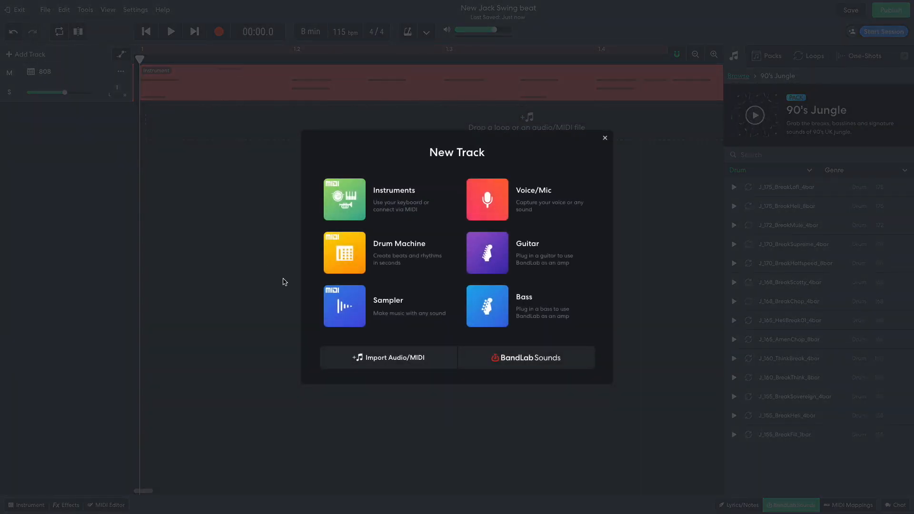
left_click(327, 304)
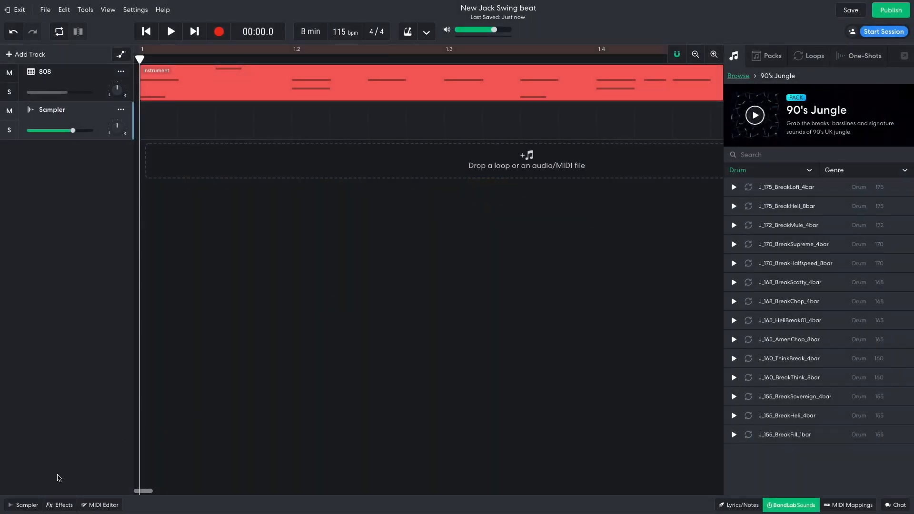
left_click(25, 505)
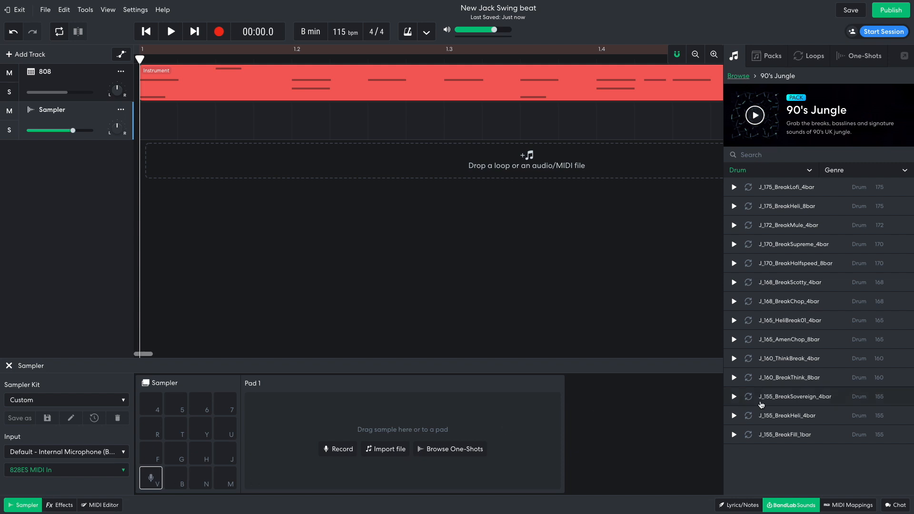
left_click_drag(774, 402, 146, 482)
left_click_drag(203, 469, 210, 466)
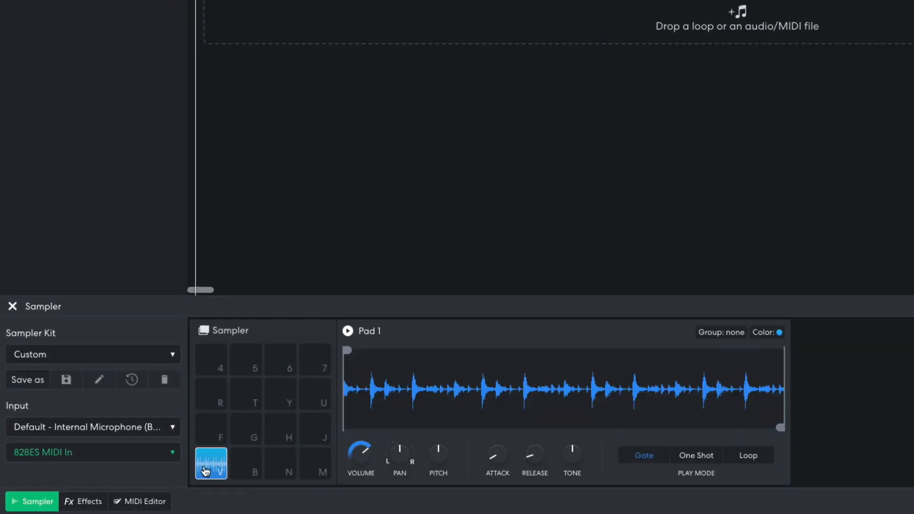
Trim the Pad 1 sample's start and end to isolate the first snare hit, then preview it.
left_click_drag(348, 352, 375, 352)
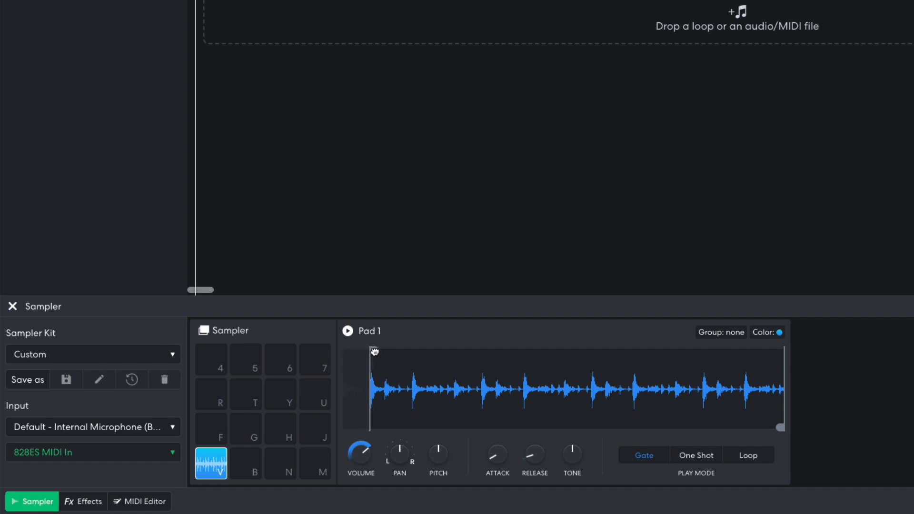
left_click_drag(777, 428, 376, 423)
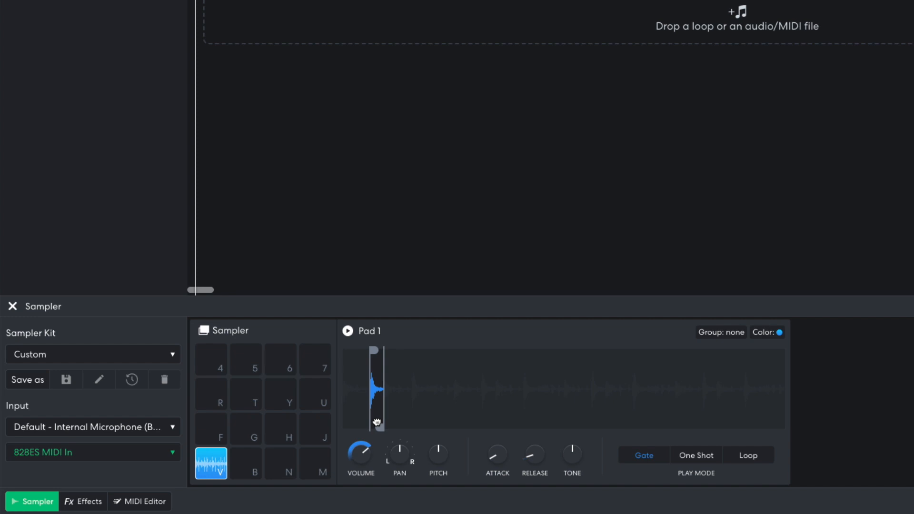
left_click(348, 331)
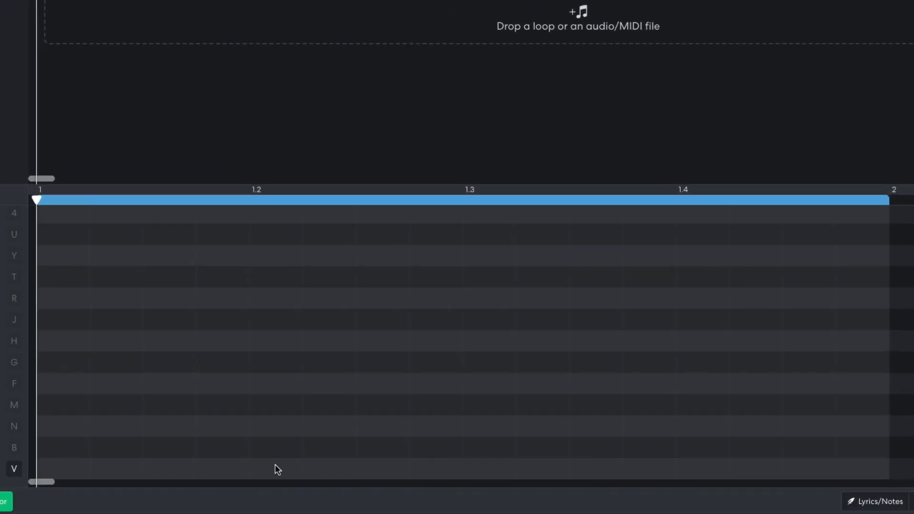
Place snare notes in row V on beats 1.2 and 1.4 plus one off-grid just before and one after 1.3, then play them.
left_click(275, 466)
left_click(689, 470)
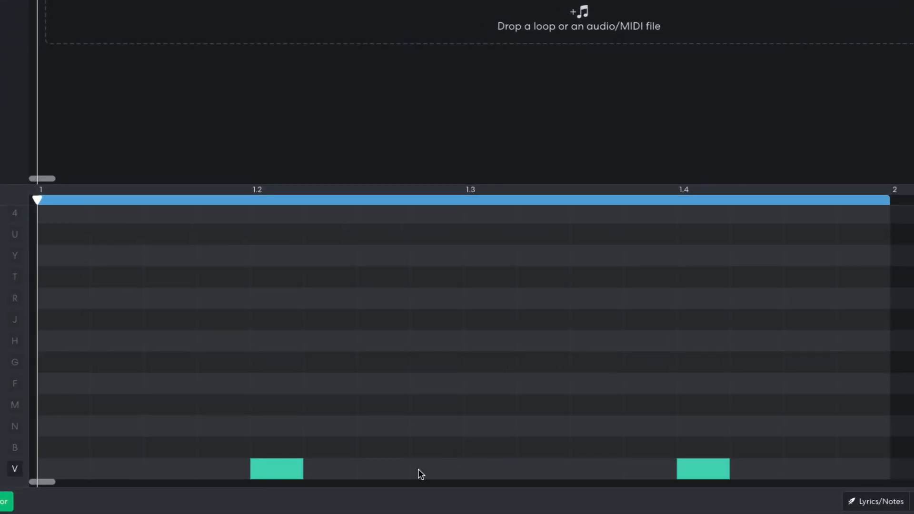
left_click(429, 483)
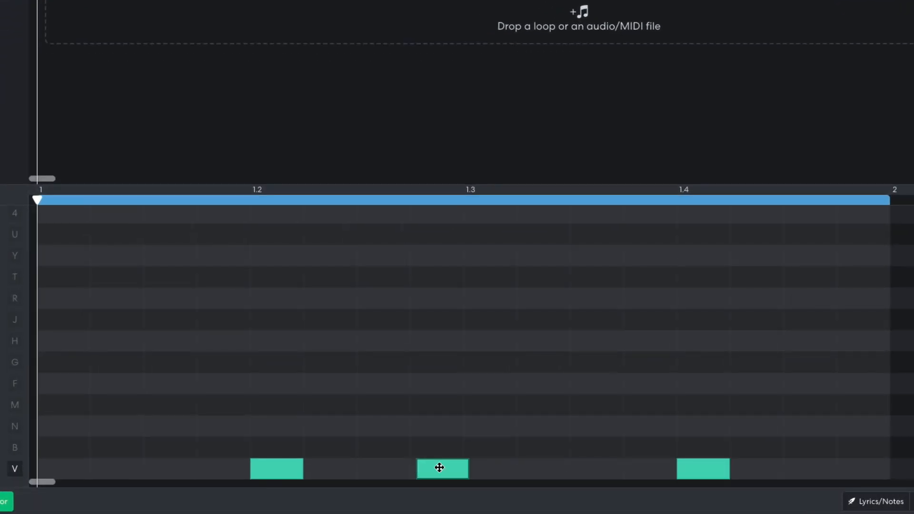
left_click_drag(439, 467, 435, 468)
left_click(533, 473)
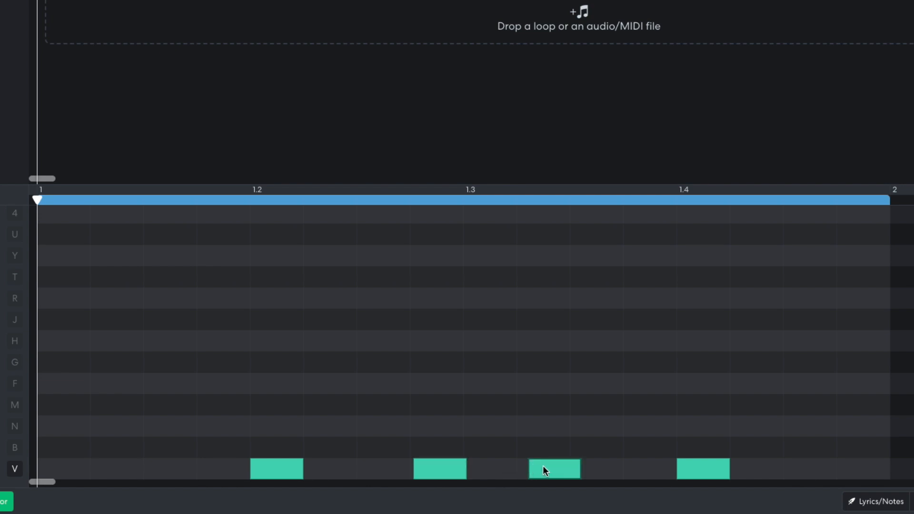
left_click_drag(543, 469, 537, 470)
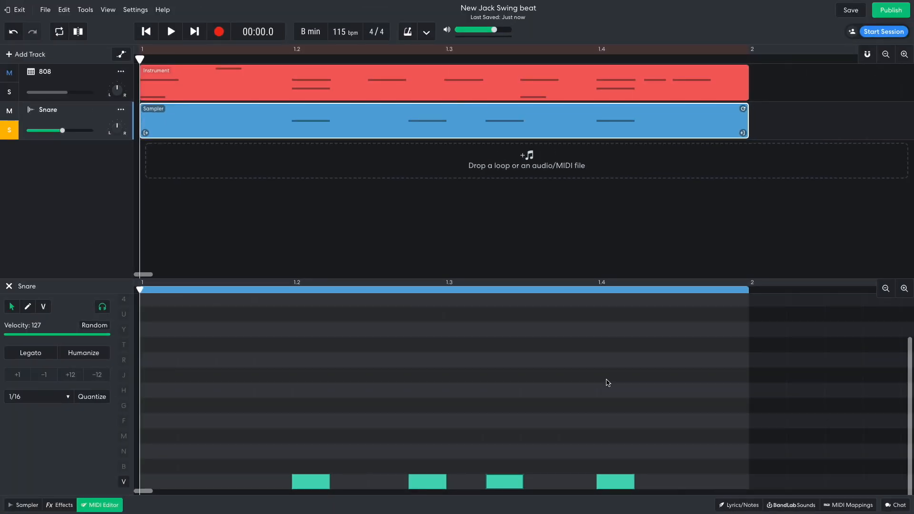
key("space")
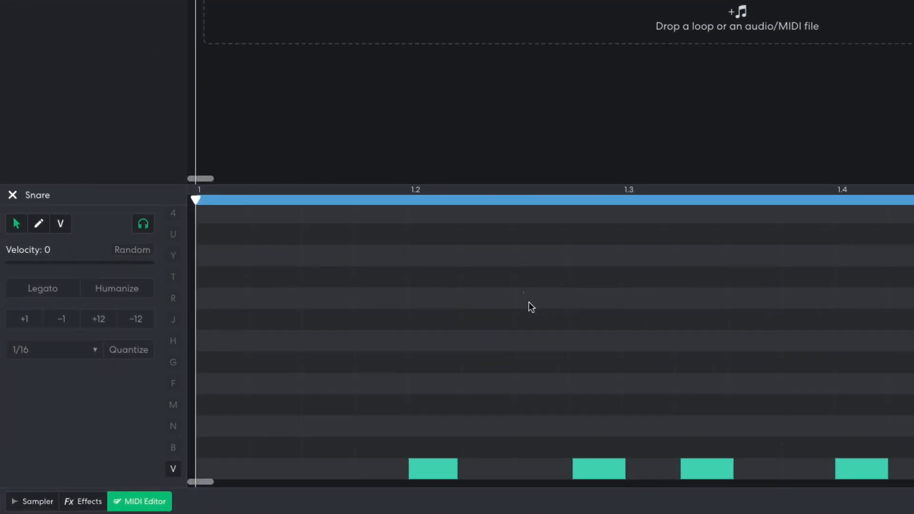
Set the velocity of the two middle snare notes to 87 and play the pattern.
left_click_drag(529, 303, 751, 498)
left_click_drag(155, 267, 109, 267)
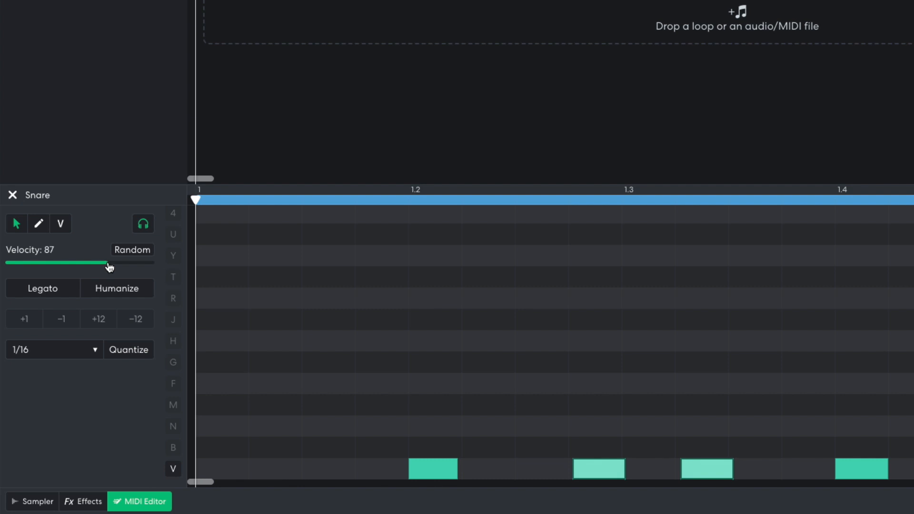
key("space")
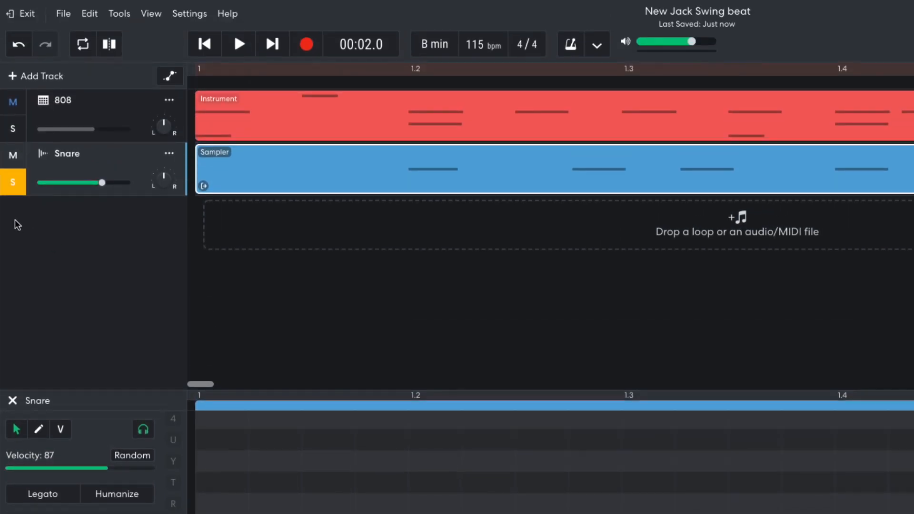
Unsolo the Snare track, slightly lower its volume and play it together with the 808 from the start.
left_click(13, 185)
left_click_drag(102, 184, 88, 184)
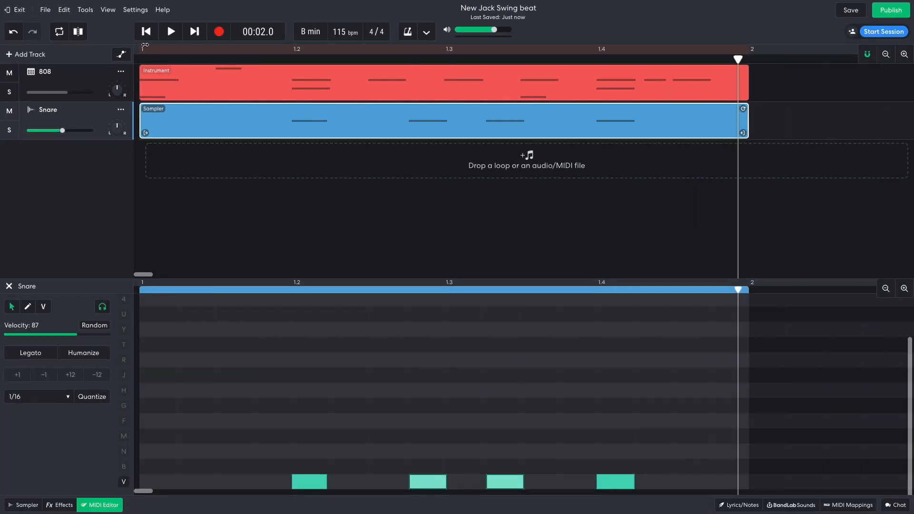
left_click(204, 45)
key("space")
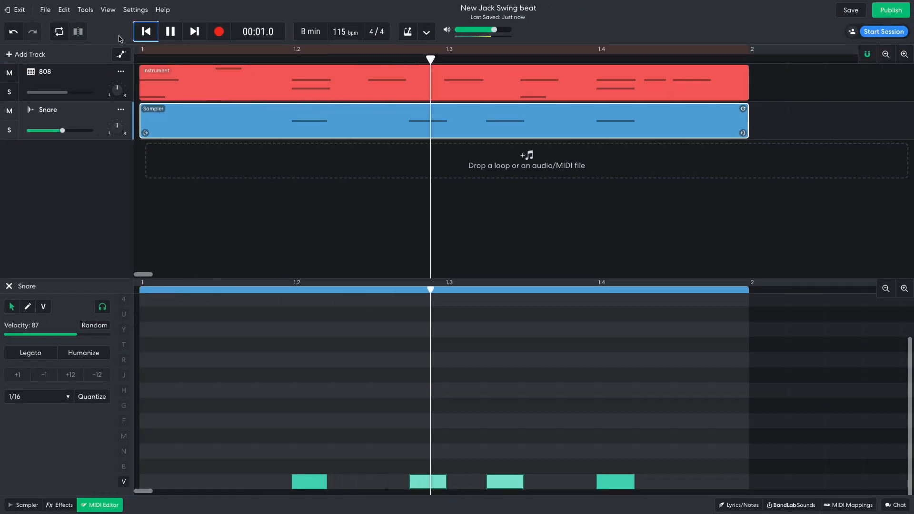
key("space")
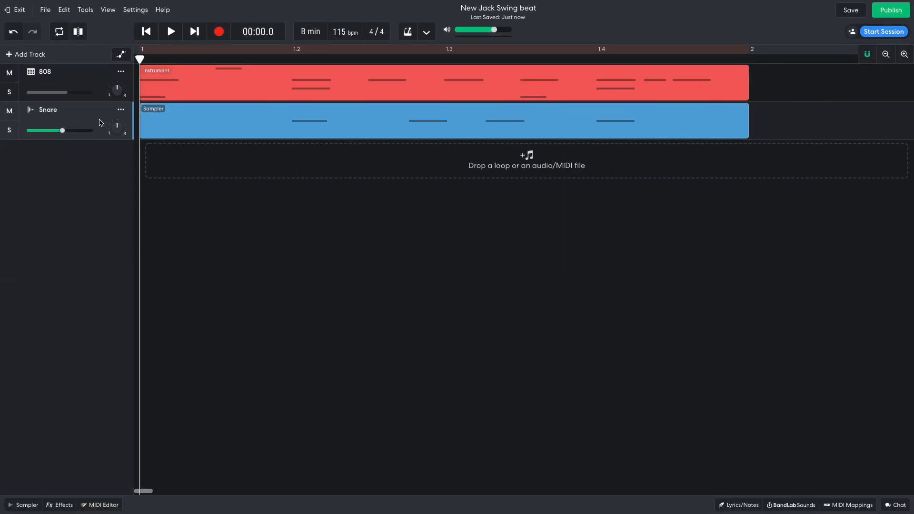
Add an instrument track and load the Neptunian Kit from the Drum Pads category.
left_click(31, 54)
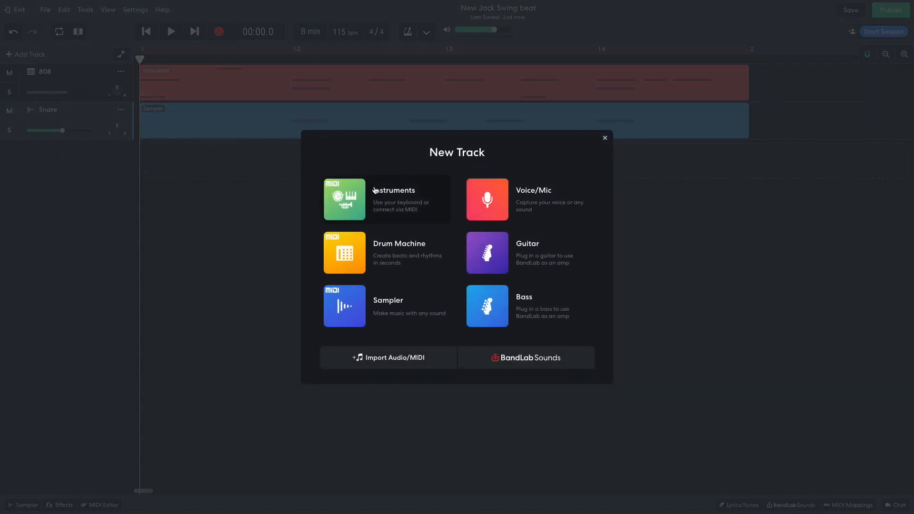
left_click(345, 208)
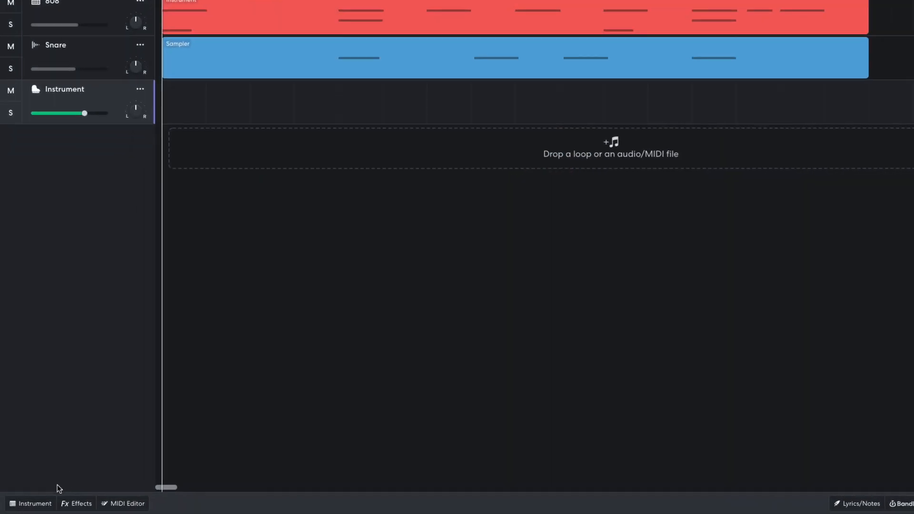
left_click(41, 504)
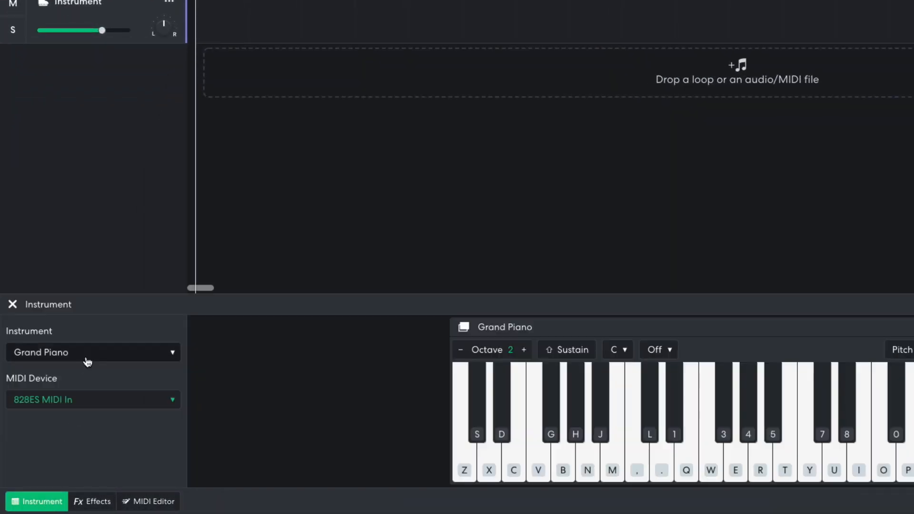
left_click(72, 388)
mouse_move(84, 379)
mouse_move(167, 316)
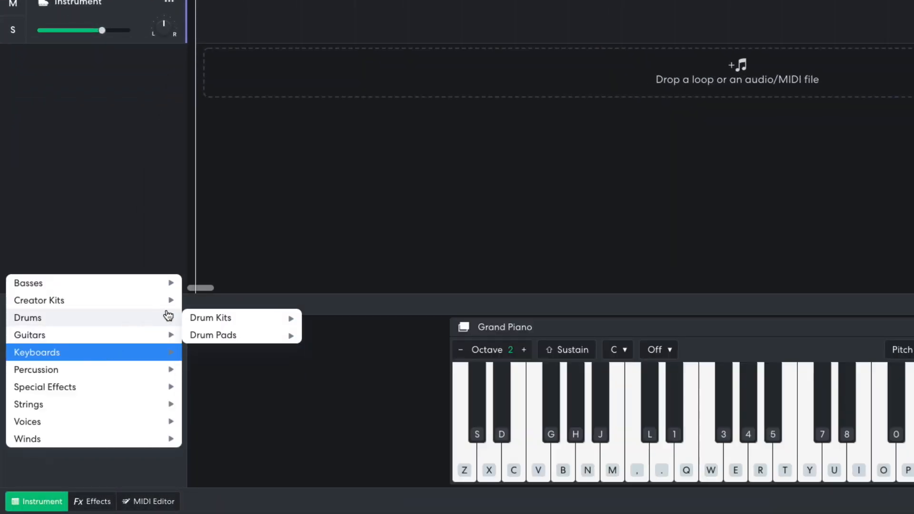
mouse_move(228, 337)
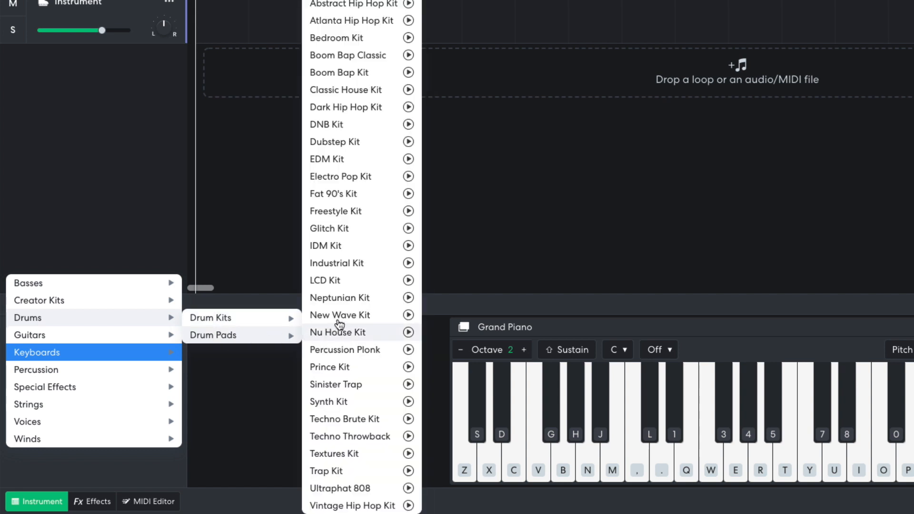
left_click(351, 299)
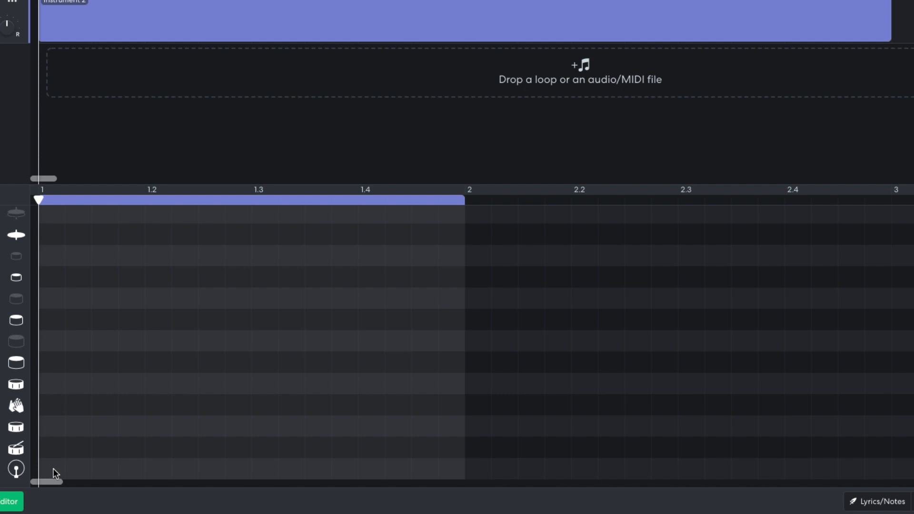
Add kick notes at beat 1 and halfway between beats 1.3 and 1.4, then lower the Kick track's volume and play the beat.
left_click(53, 470)
left_click(313, 470)
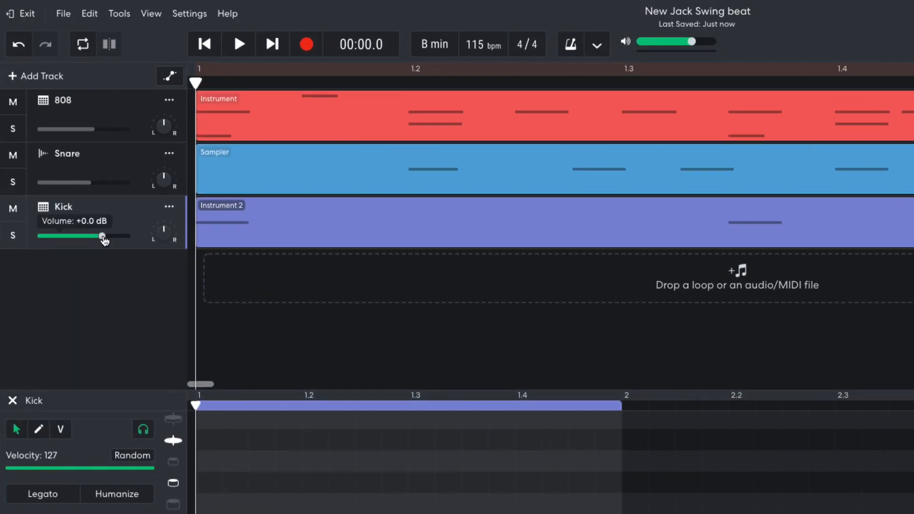
left_click_drag(102, 236, 68, 244)
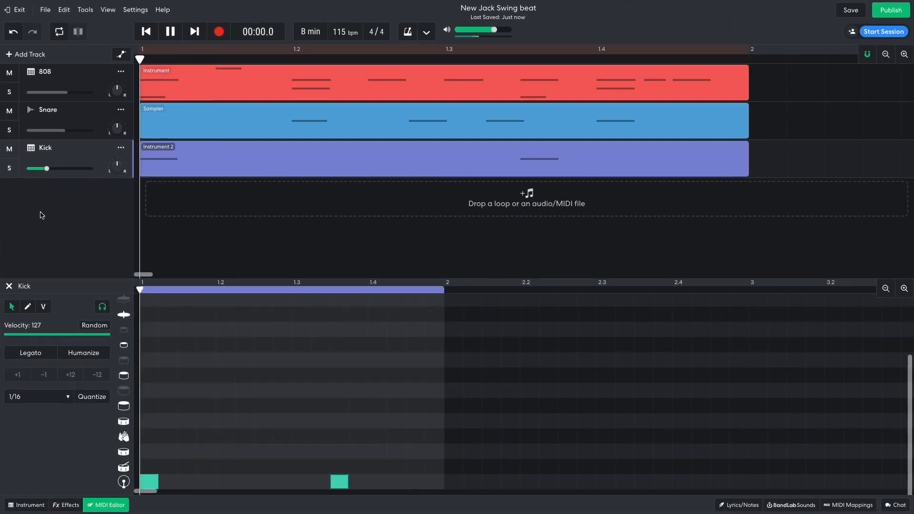
key("space")
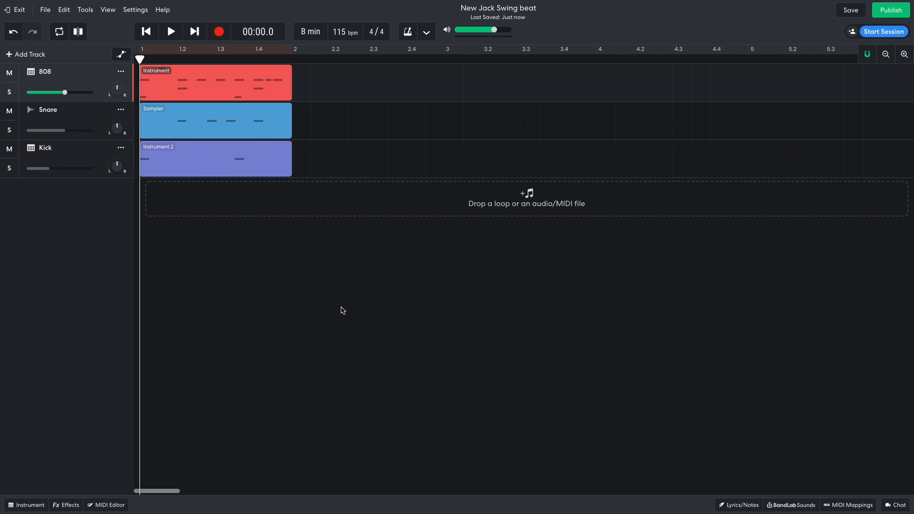
Duplicate the 808, Snare and Kick regions into bar 2 and play the two-bar beat.
left_click_drag(343, 310, 327, 92)
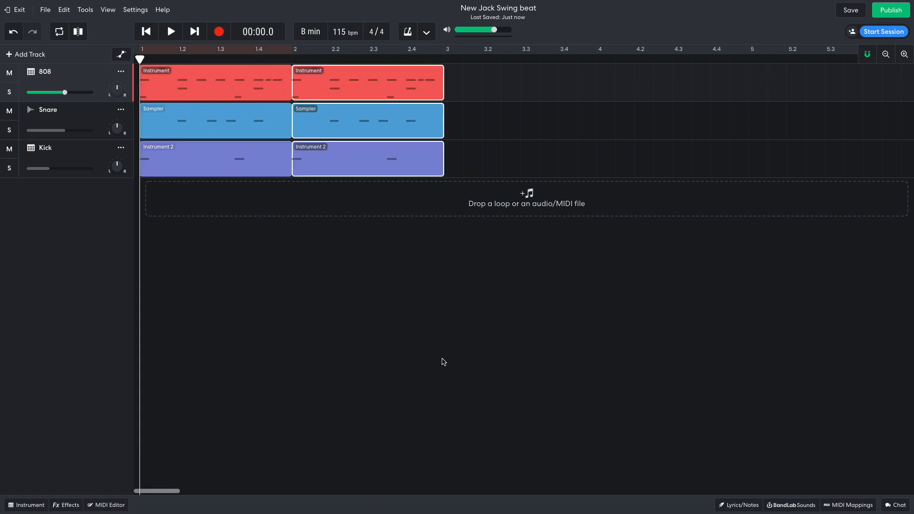
key("space")
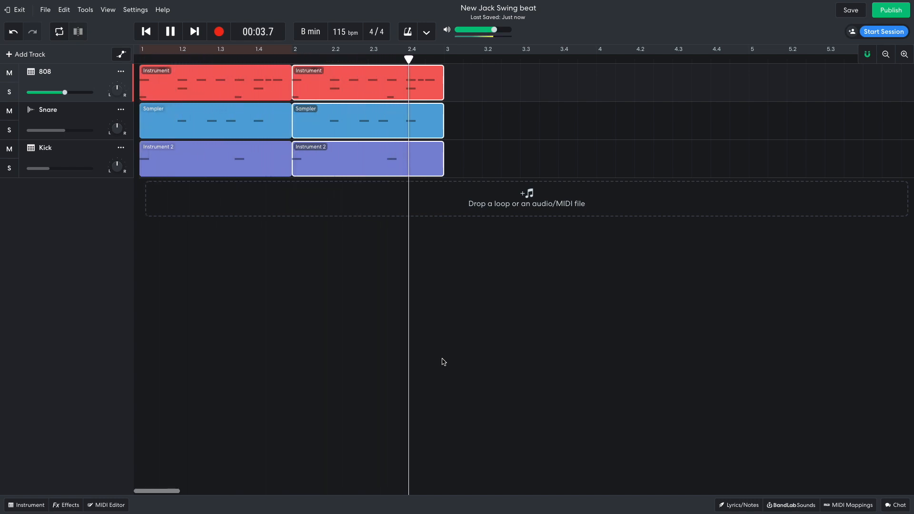
left_click(221, 315)
key("space")
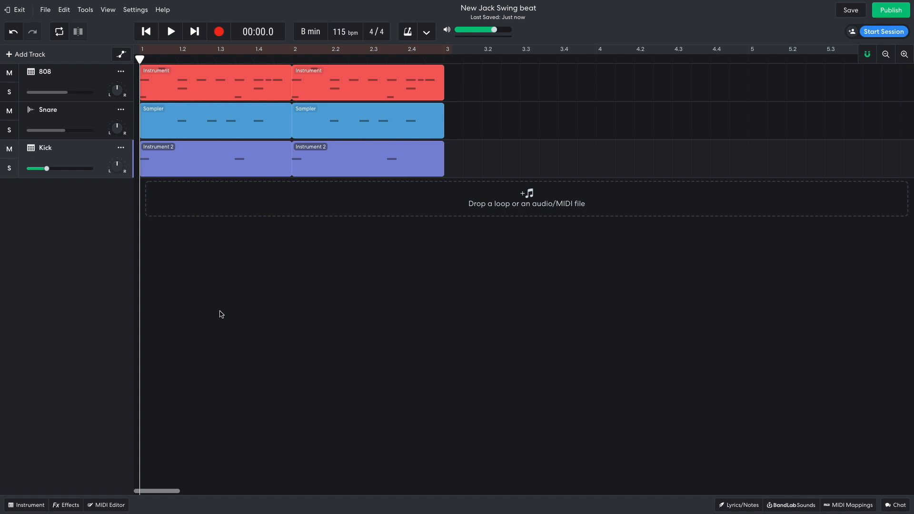
Add another instrument track and load the New Age Synth sound from the Synth Pads category.
left_click(35, 55)
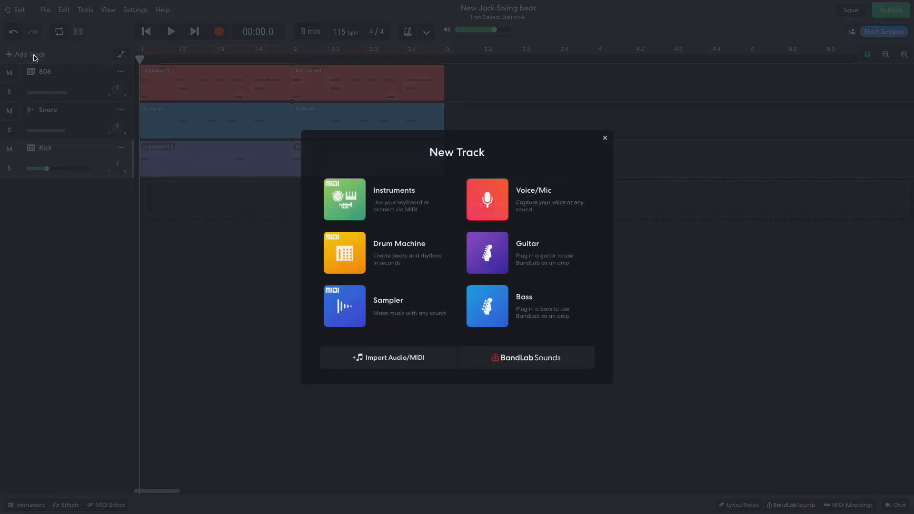
left_click(339, 200)
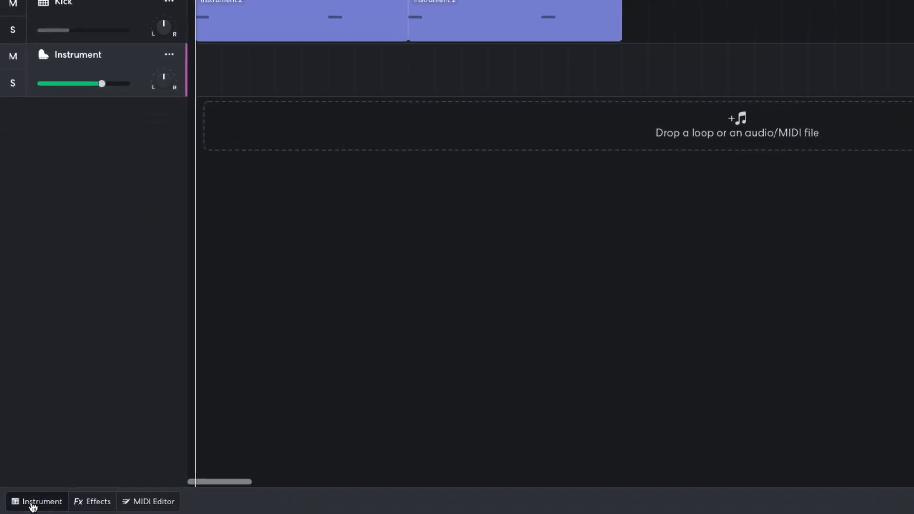
left_click(24, 505)
left_click(85, 400)
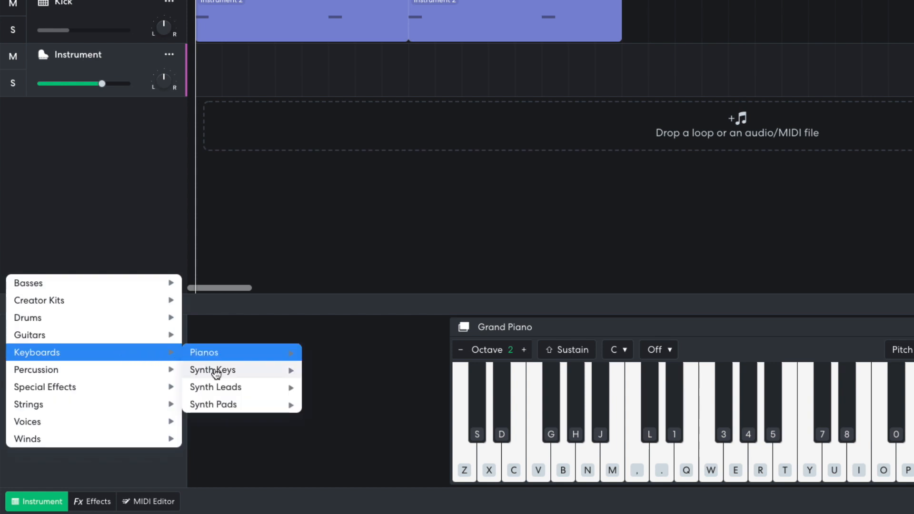
mouse_move(224, 406)
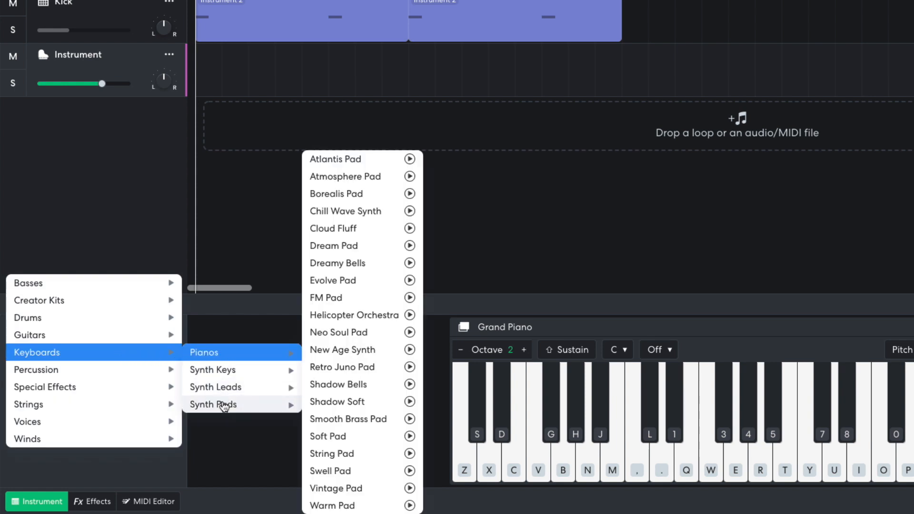
left_click(344, 351)
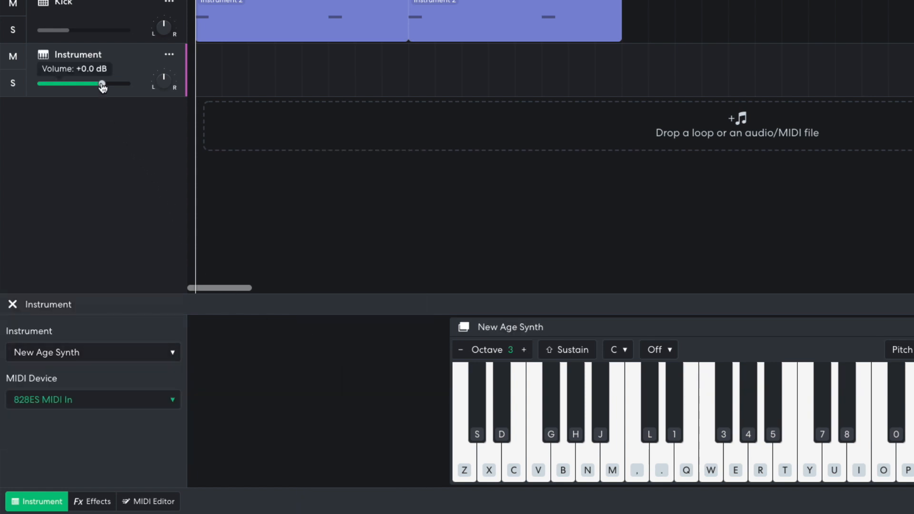
Lower the New Age Synth track's volume, enter sustained chords starting at 1, 2 and 2.3, and play the beat.
left_click_drag(101, 83, 47, 91)
key("shift")
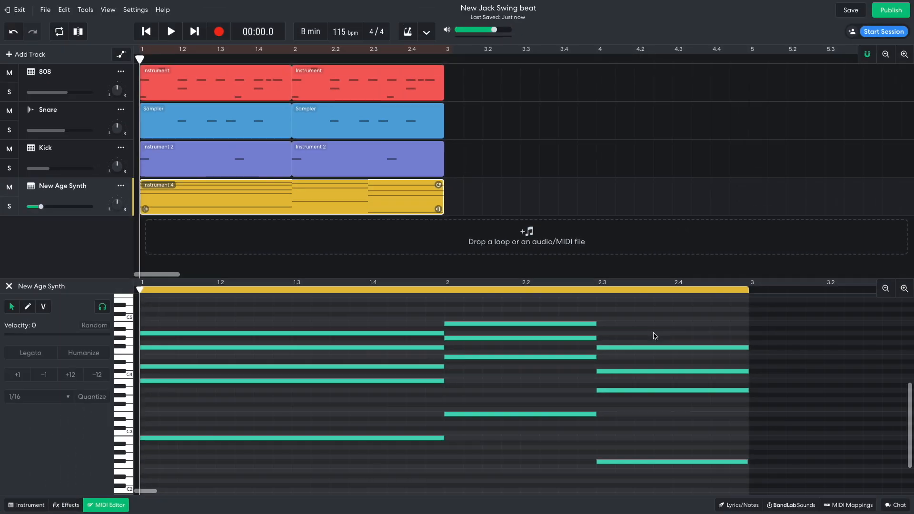
key("space")
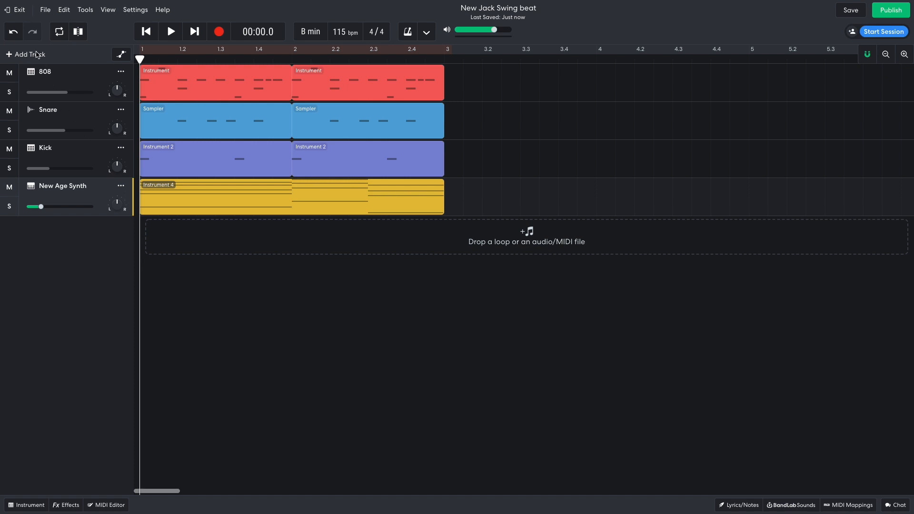
Add an instrument track and load the Classic Synth Bass sound from the Basses category.
left_click(36, 54)
left_click(345, 204)
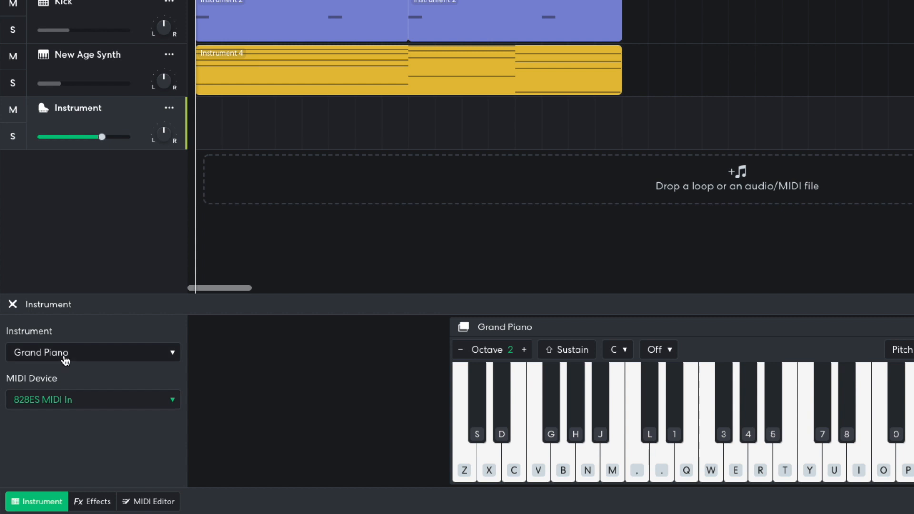
left_click(65, 360)
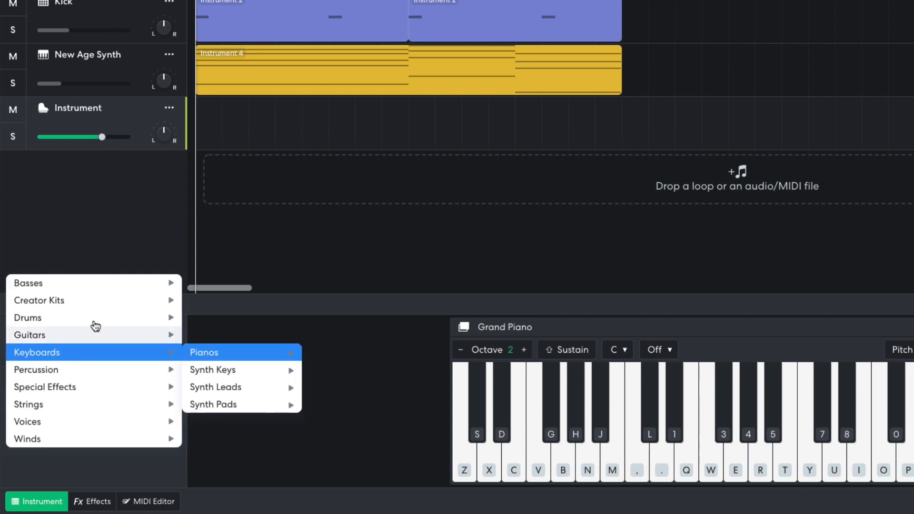
mouse_move(116, 287)
mouse_move(220, 337)
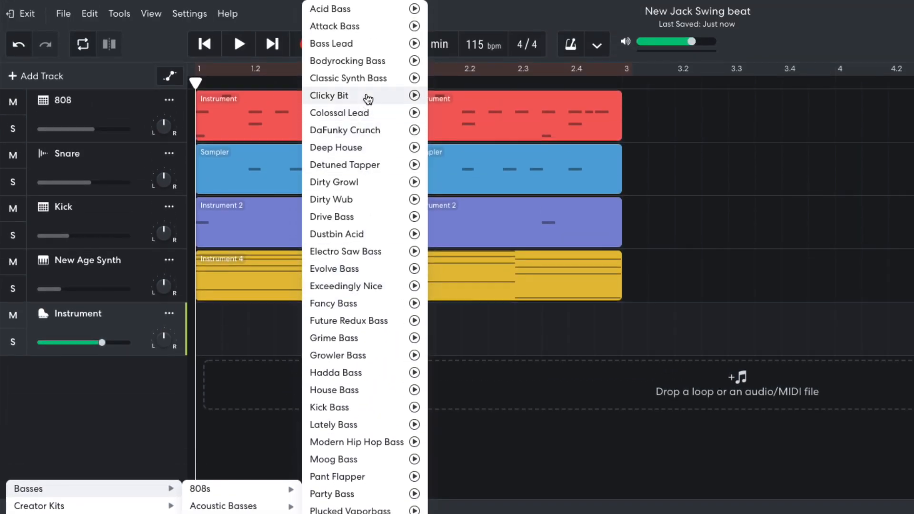
left_click(364, 79)
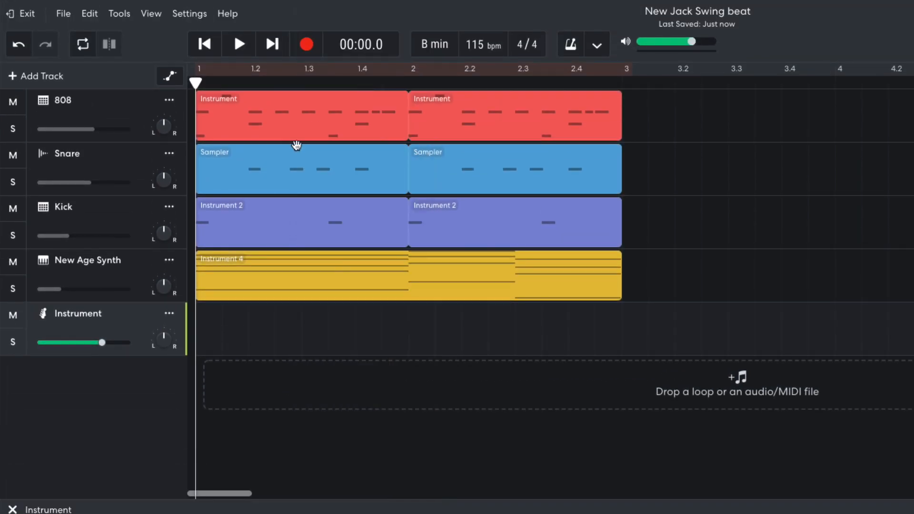
Lower the Bass track's volume, enter bass notes at 1, 1.4, midway to 2, 2 and 2.3, and play the beat.
mouse_move(105, 347)
left_click_drag(103, 344, 90, 344)
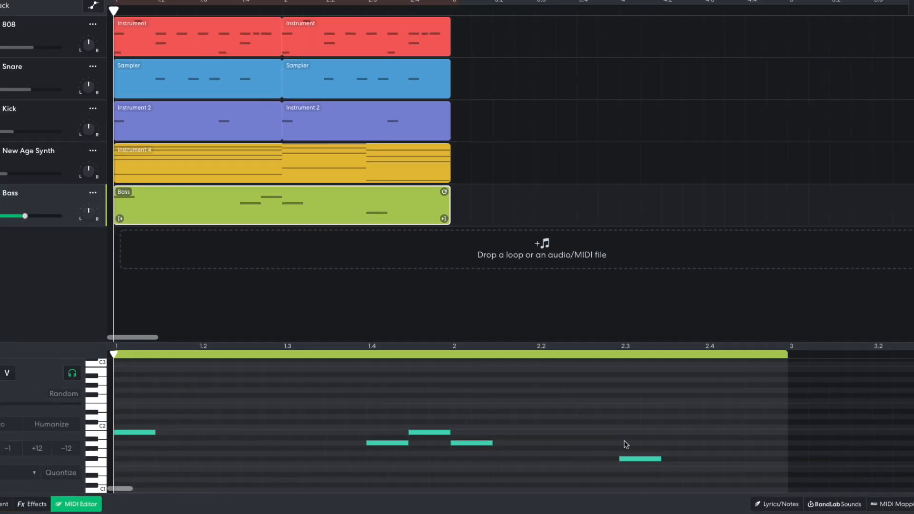
key("space")
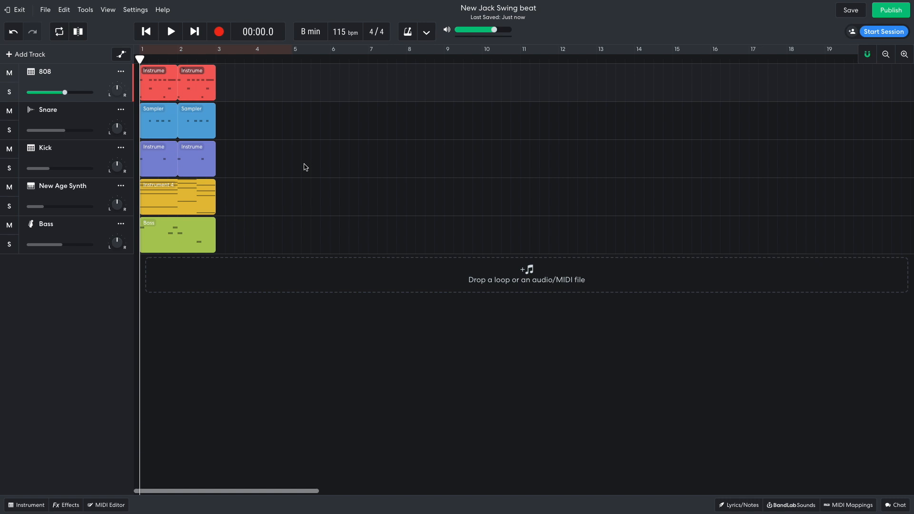
Duplicate the 808, Snare and Kick regions into bars 3 and 4, add a bass region in bar 3, and play it.
left_click_drag(306, 167, 234, 89)
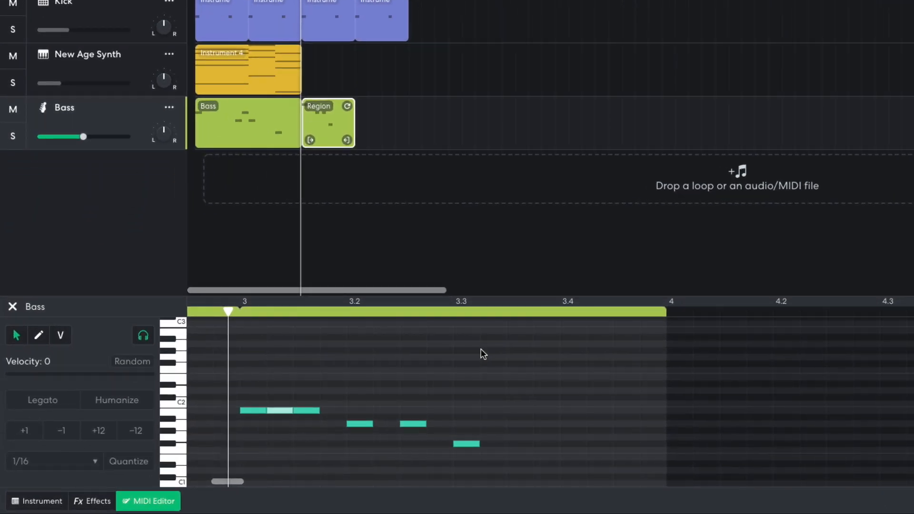
key("space")
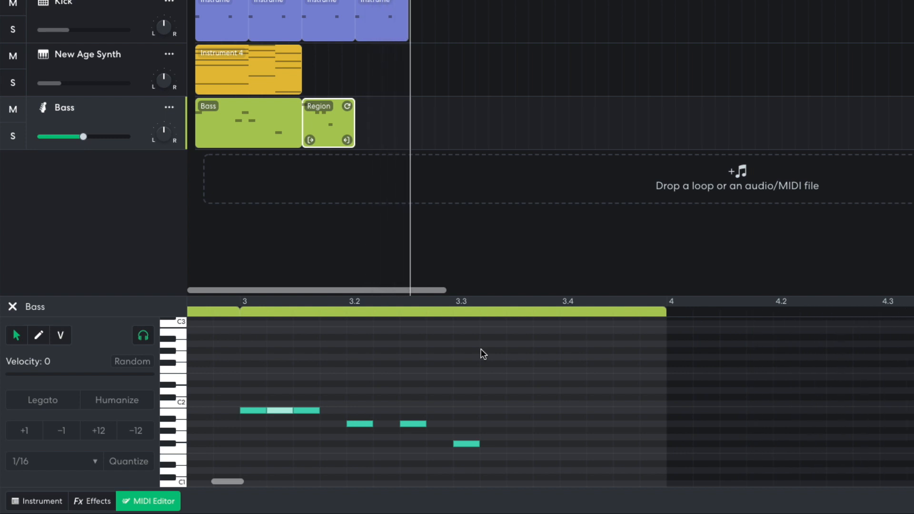
left_click(280, 411)
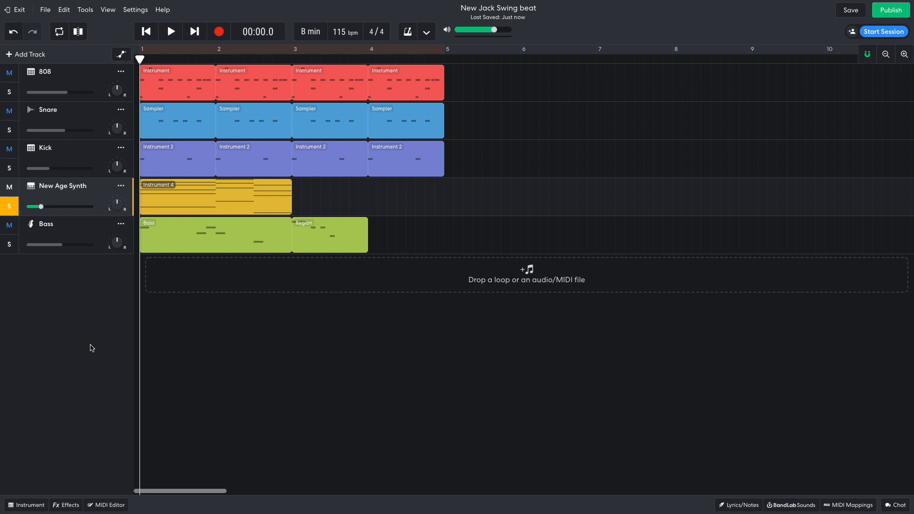
Play the soloed New Age Synth chords and duplicate the New Age Synth track.
key("space")
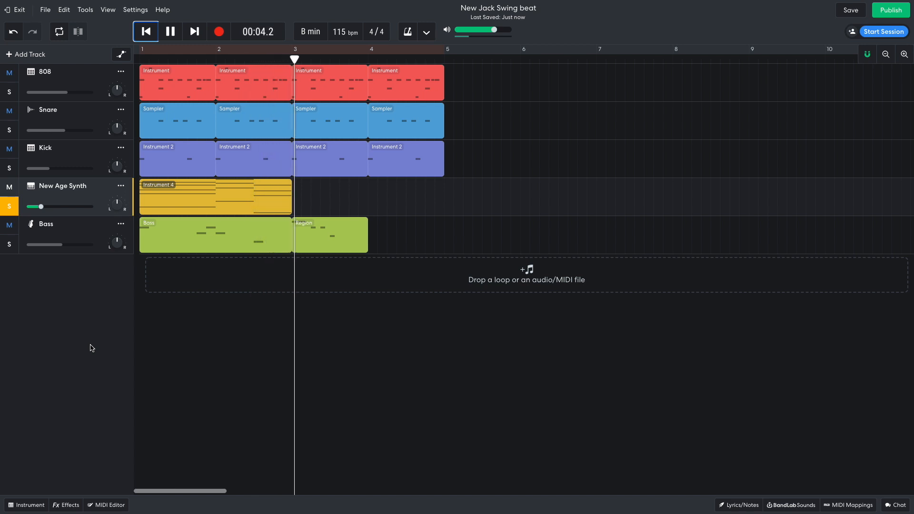
key("space")
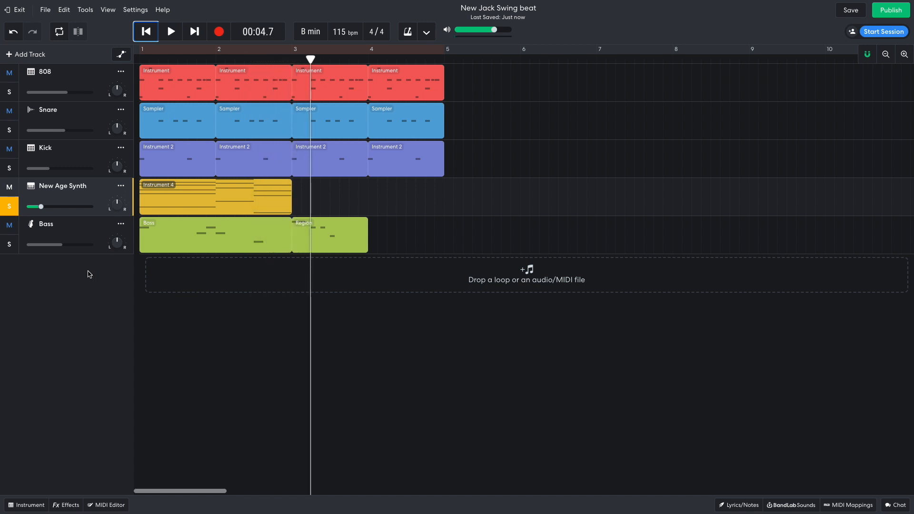
left_click(121, 186)
left_click(124, 391)
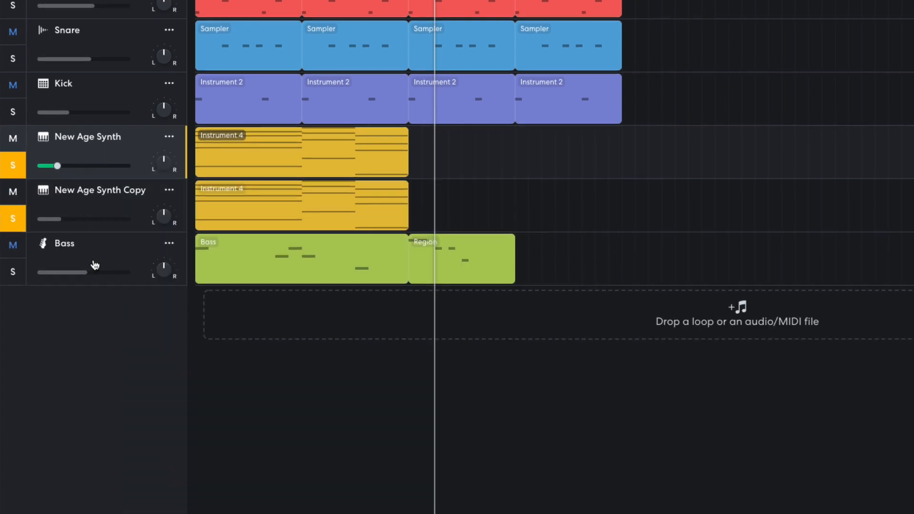
Load the Rhodes sound from the Pianos category on the New Age Synth copy and play the layered chords.
left_click(96, 232)
left_click(40, 504)
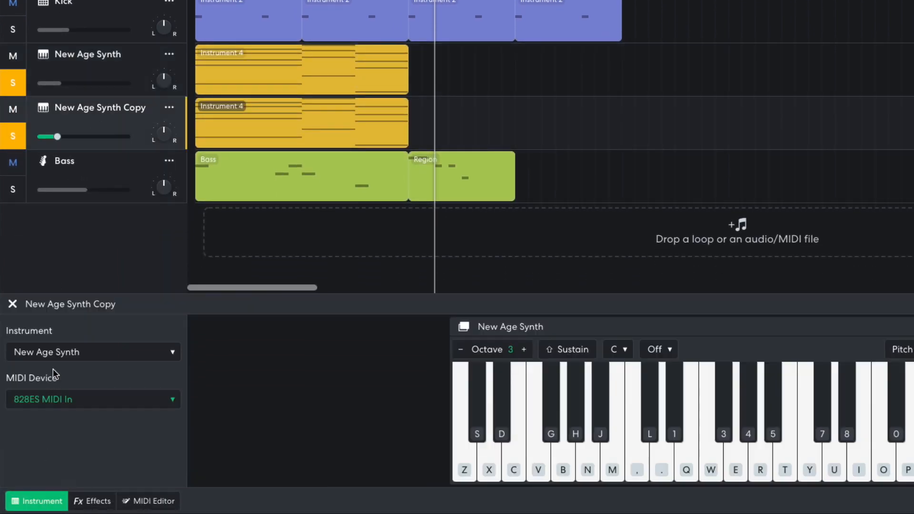
left_click(53, 355)
mouse_move(213, 356)
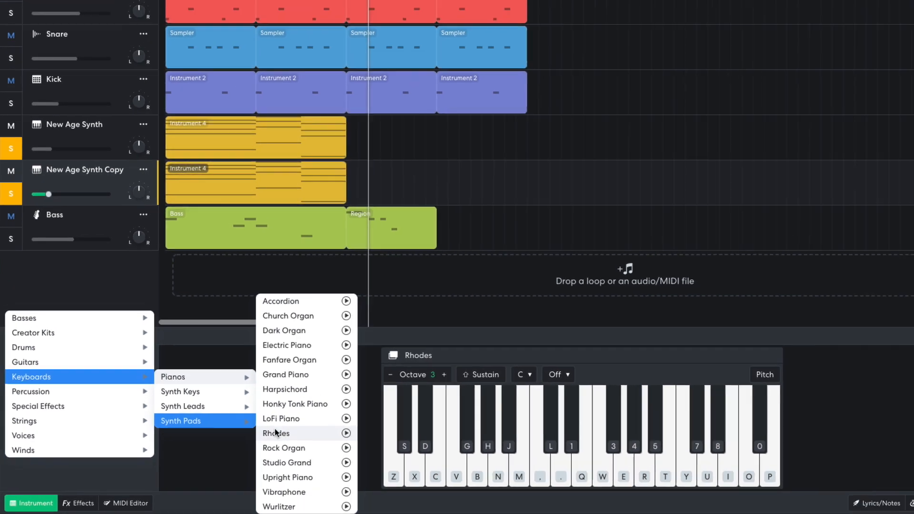
left_click(326, 418)
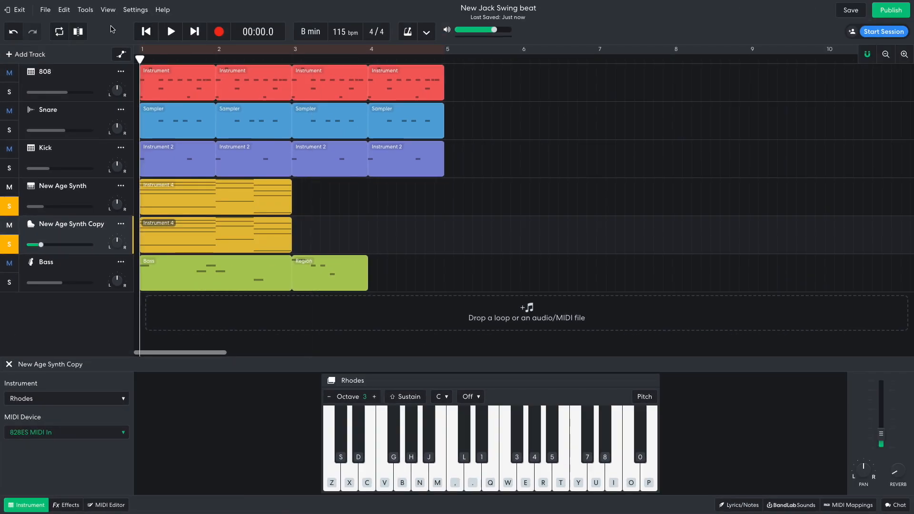
key("space")
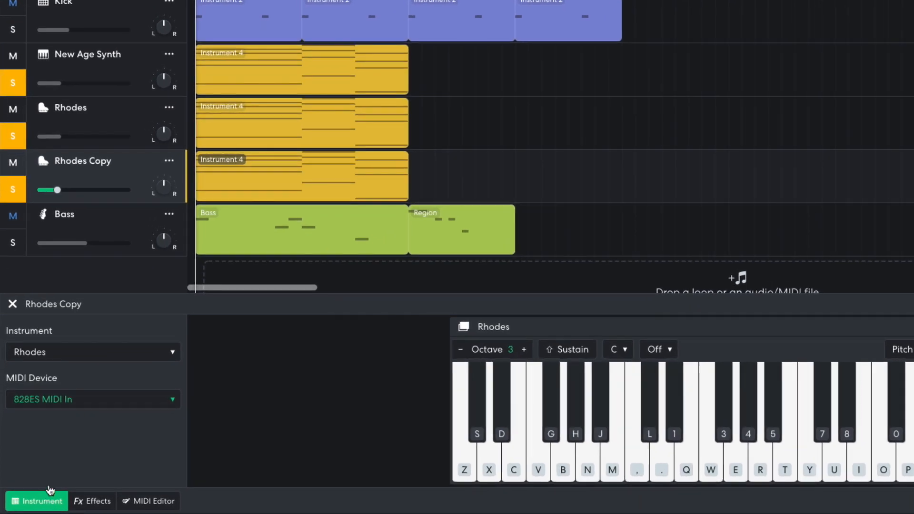
Load the Shadow Bells sound from Synth Pads on the Rhodes copy, raise its volume, and play the layered chords.
left_click(70, 352)
mouse_move(135, 351)
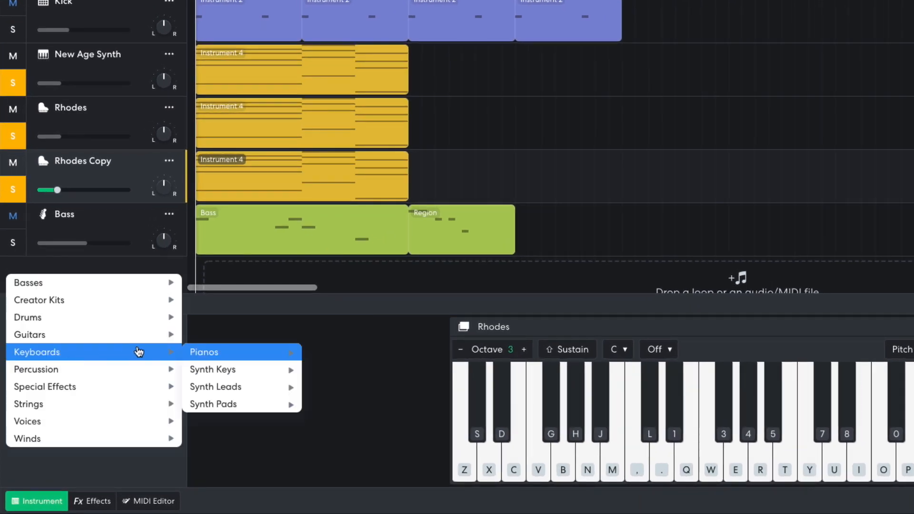
mouse_move(227, 404)
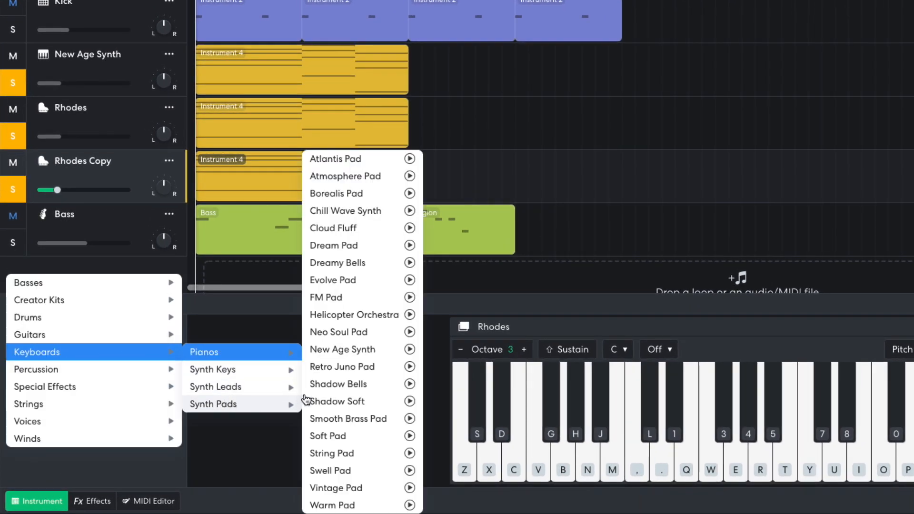
left_click(324, 385)
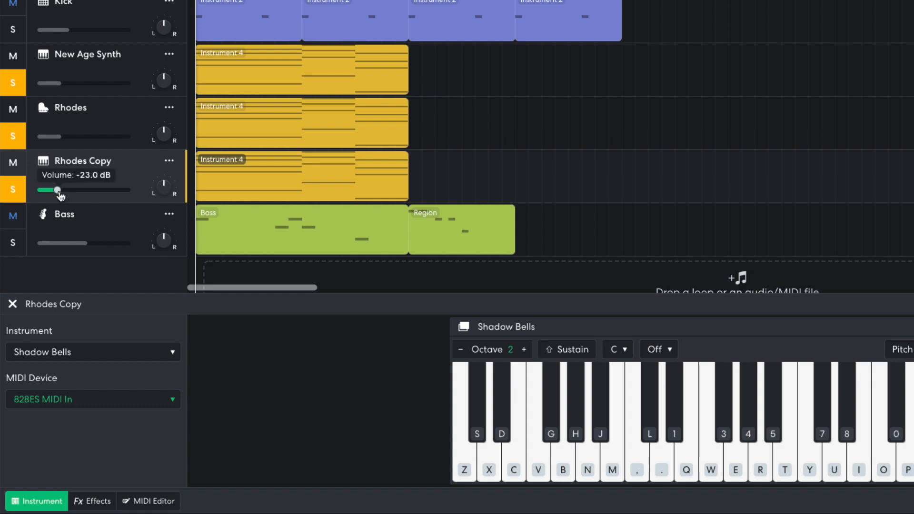
left_click_drag(57, 190, 72, 191)
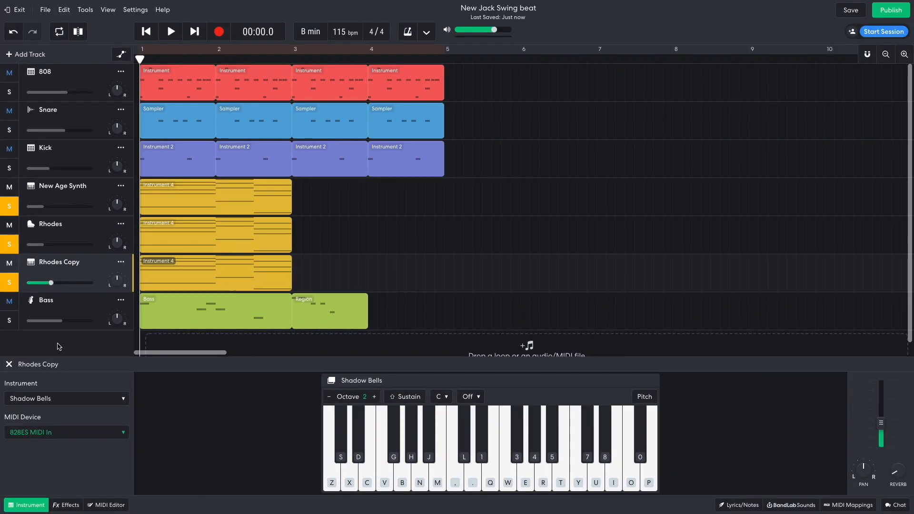
key("space")
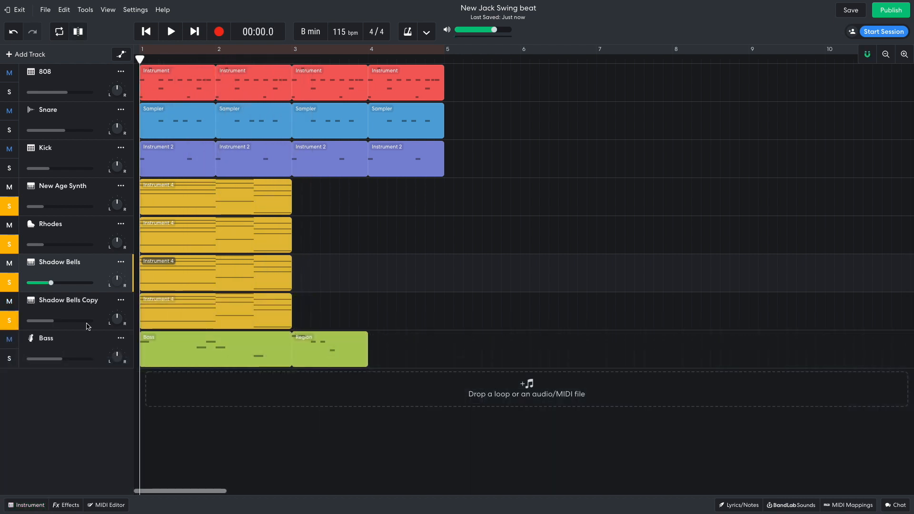
Load the Shadow Soft sound from Synth Pads on the Shadow Bells copy, lower its volume, and play the layered chords.
left_click(84, 311)
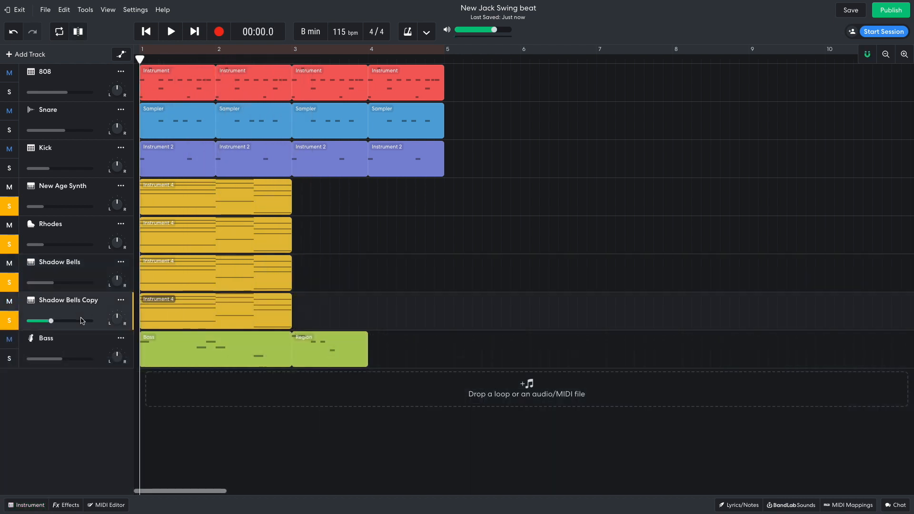
left_click(29, 506)
left_click(62, 398)
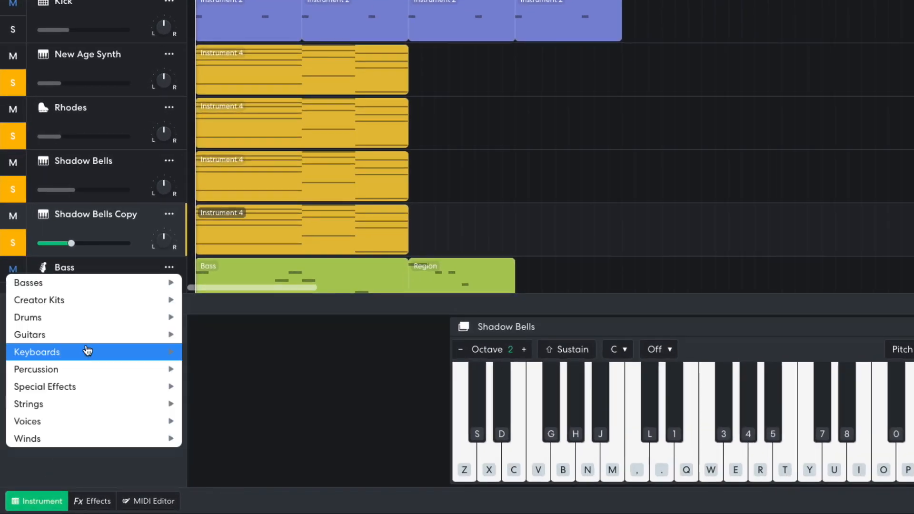
mouse_move(125, 407)
mouse_move(214, 404)
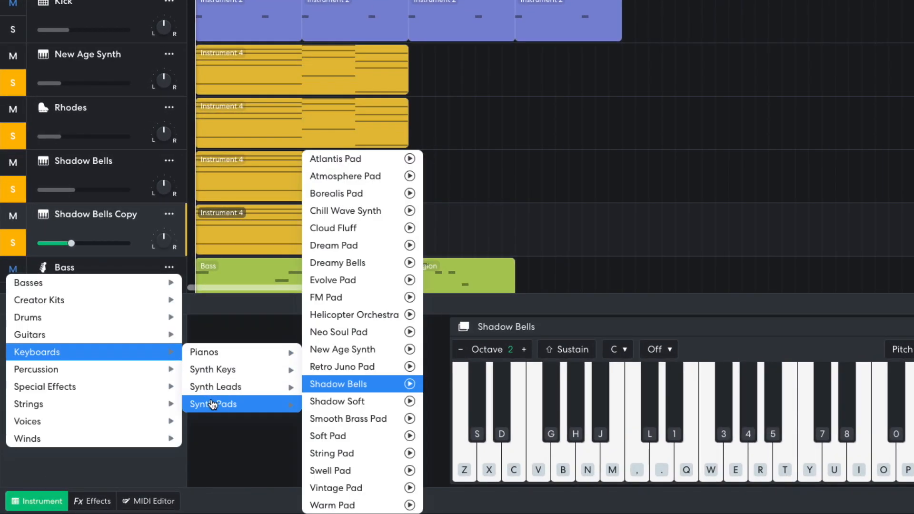
left_click(338, 403)
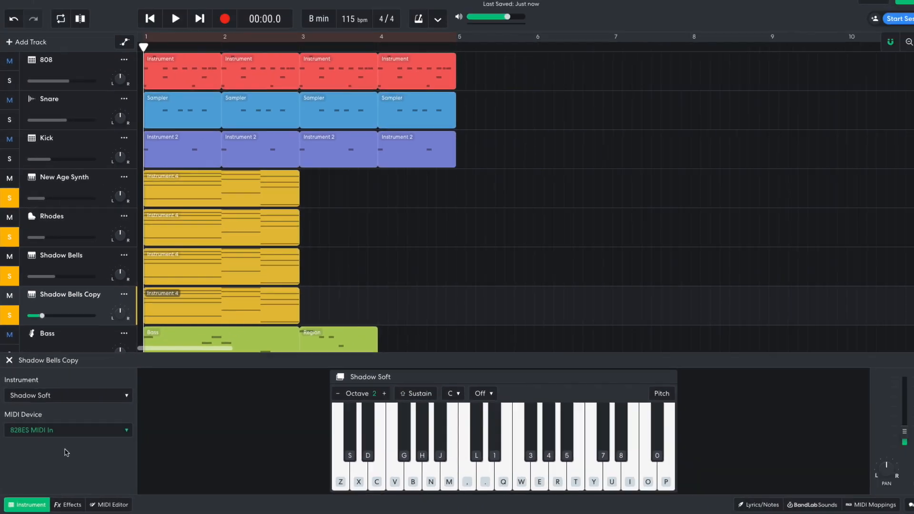
key("space")
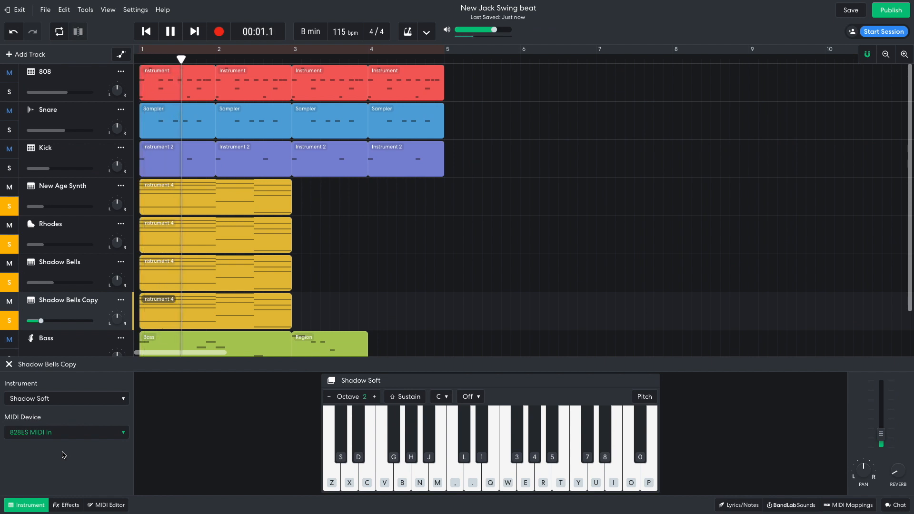